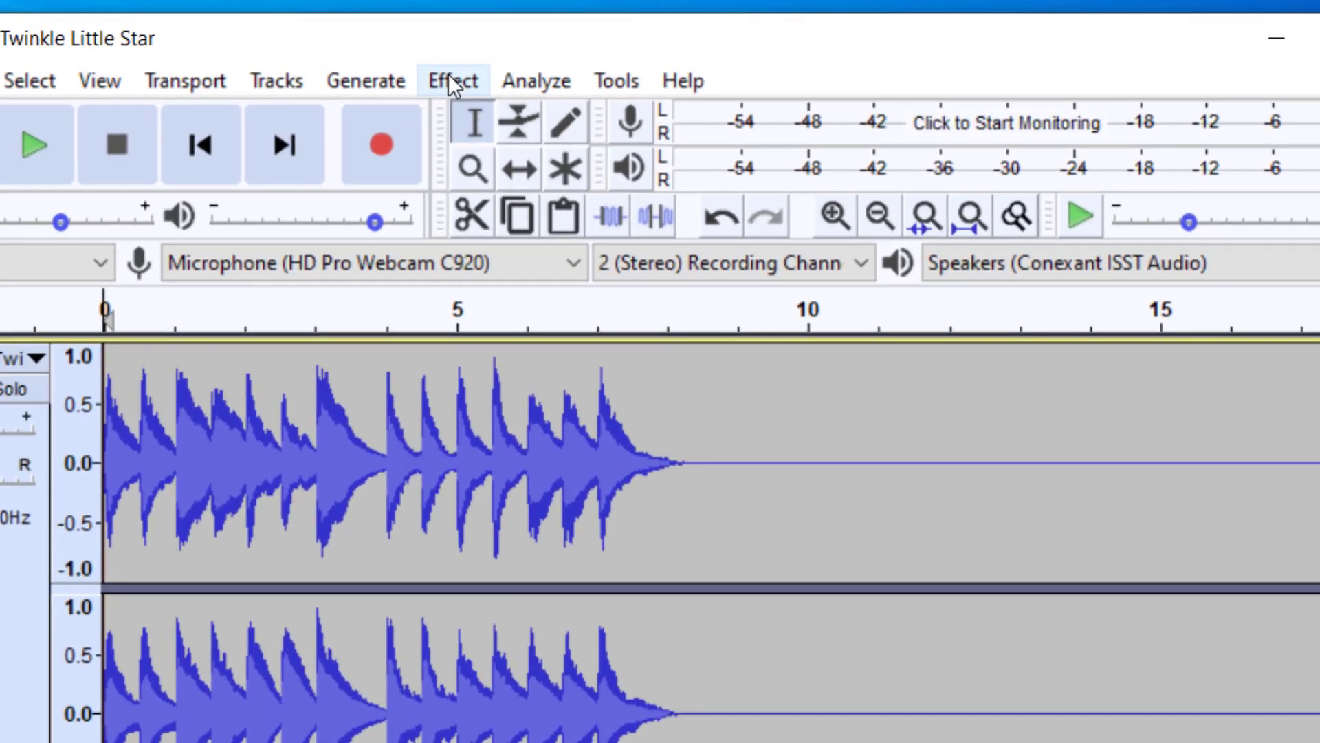
Look over the Effect menu's Add / Remove Plug-ins entry, then minimize Audacity to the desktop
{"action": "left_click", "coordinate": [448, 74]}
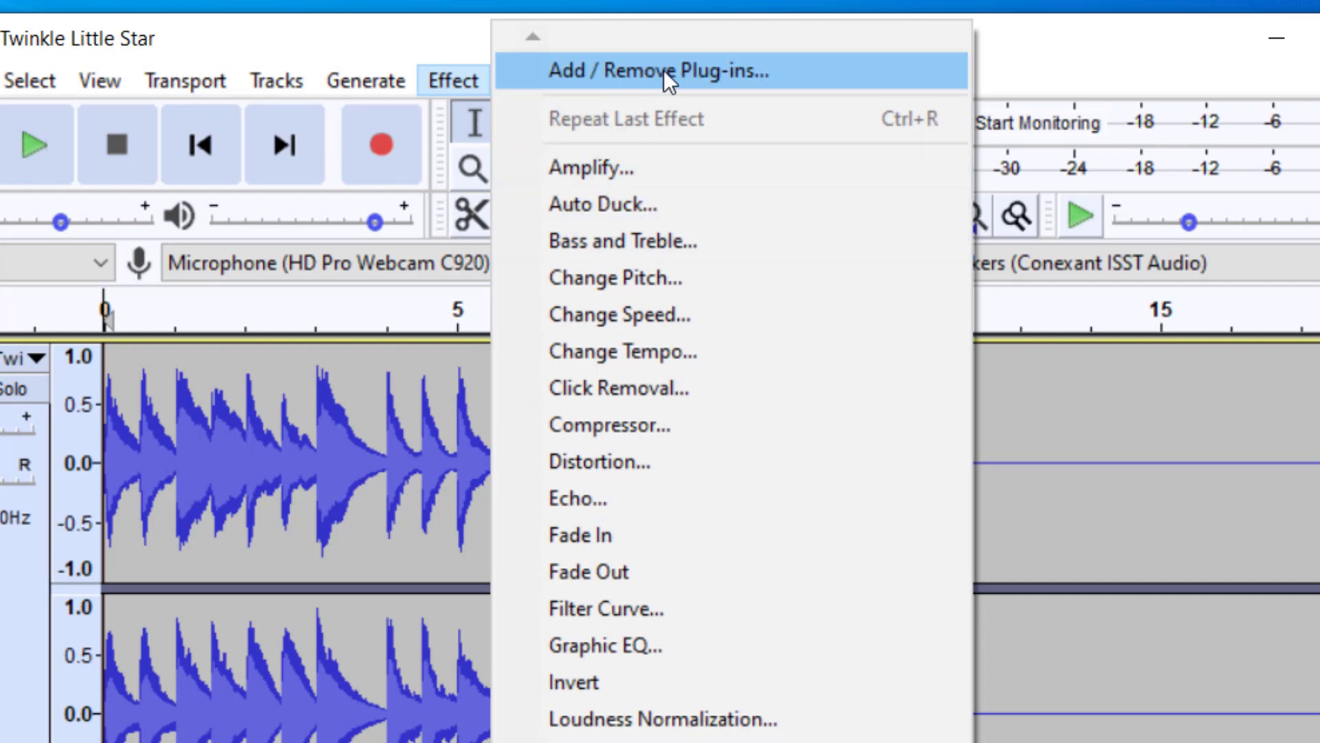
{"action": "key", "text": "Escape"}
{"action": "left_click", "coordinate": [464, 84]}
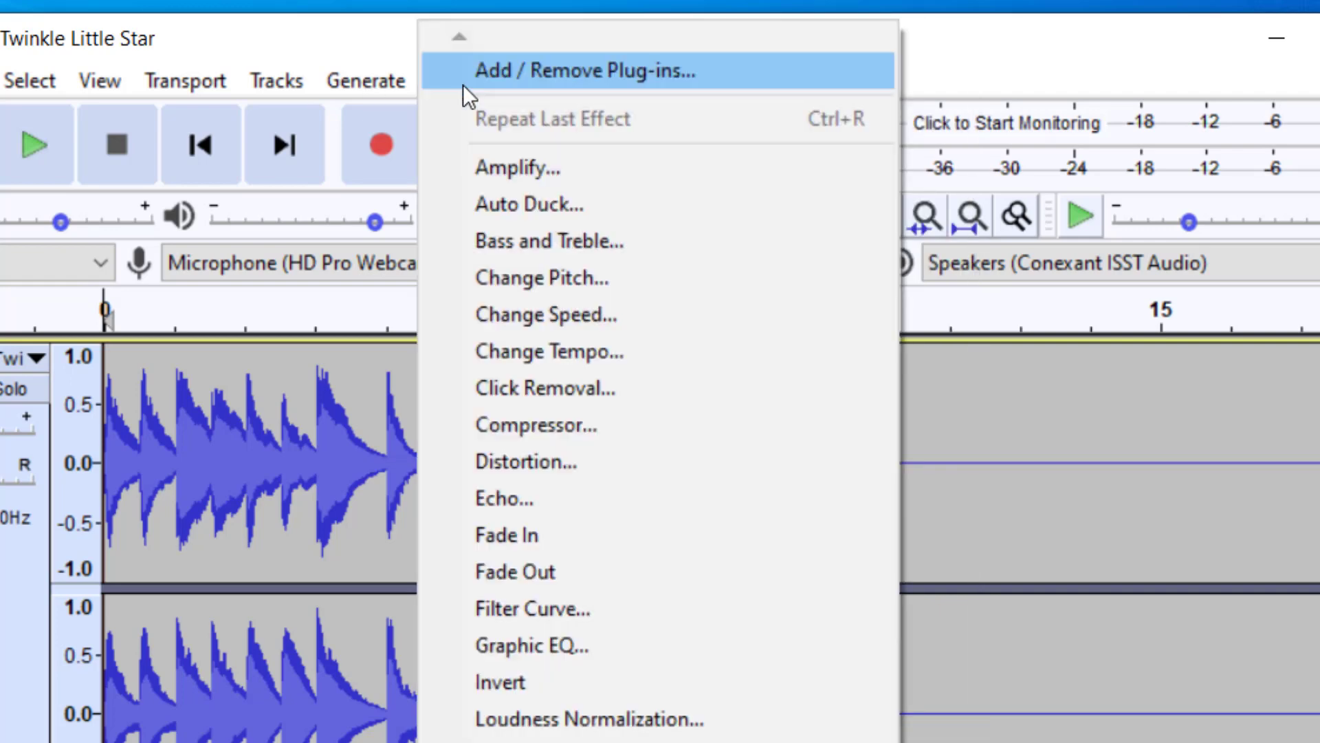
{"action": "left_click", "coordinate": [374, 25]}
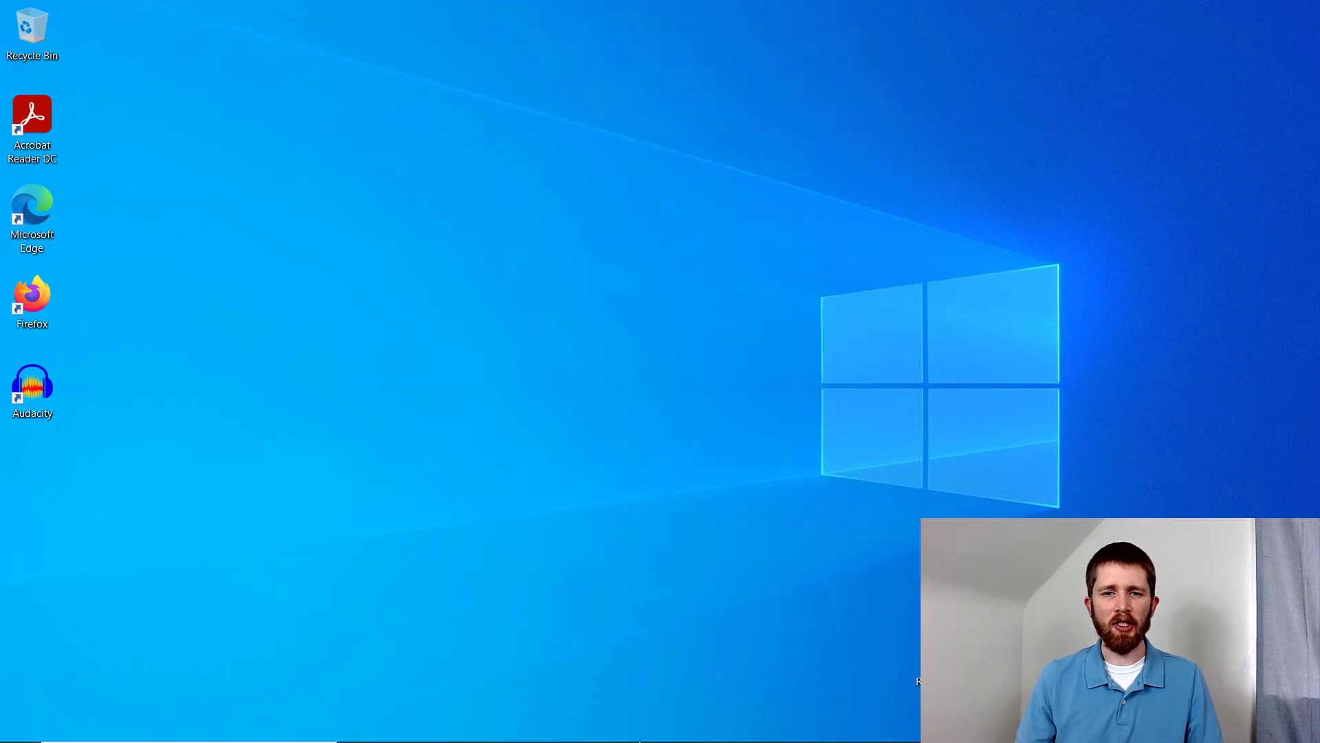
{"action": "mouse_move", "coordinate": [640, 741]}
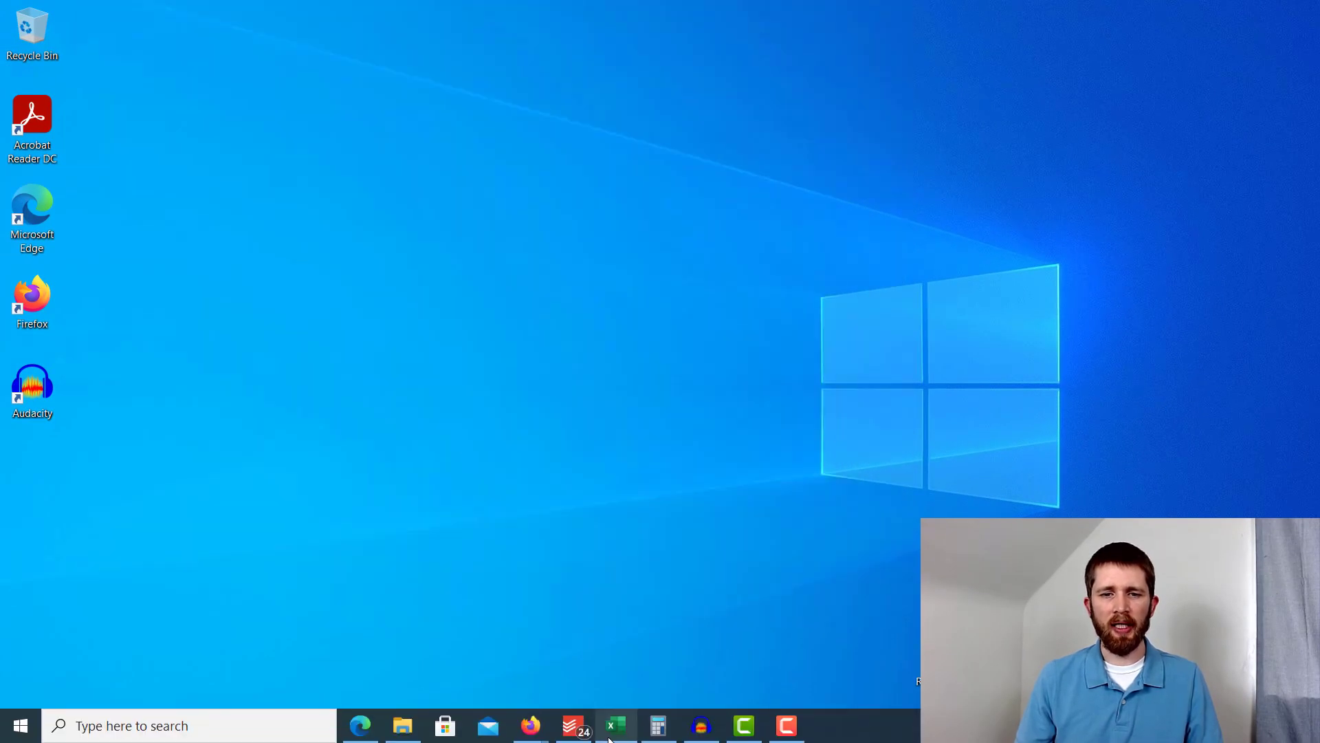
{"action": "left_click", "coordinate": [360, 726]}
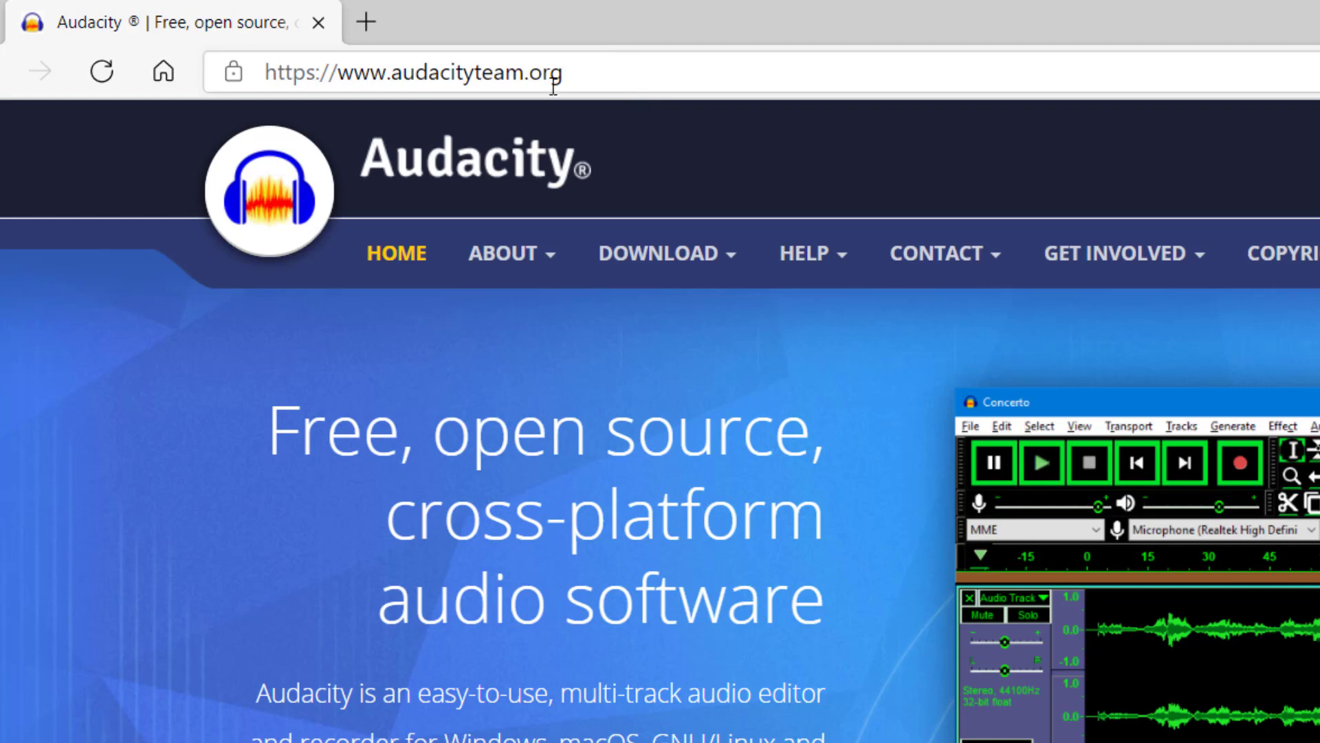
Open the site's Plug-Ins download page from the DOWNLOAD menu and scroll through it
{"action": "mouse_move", "coordinate": [663, 259]}
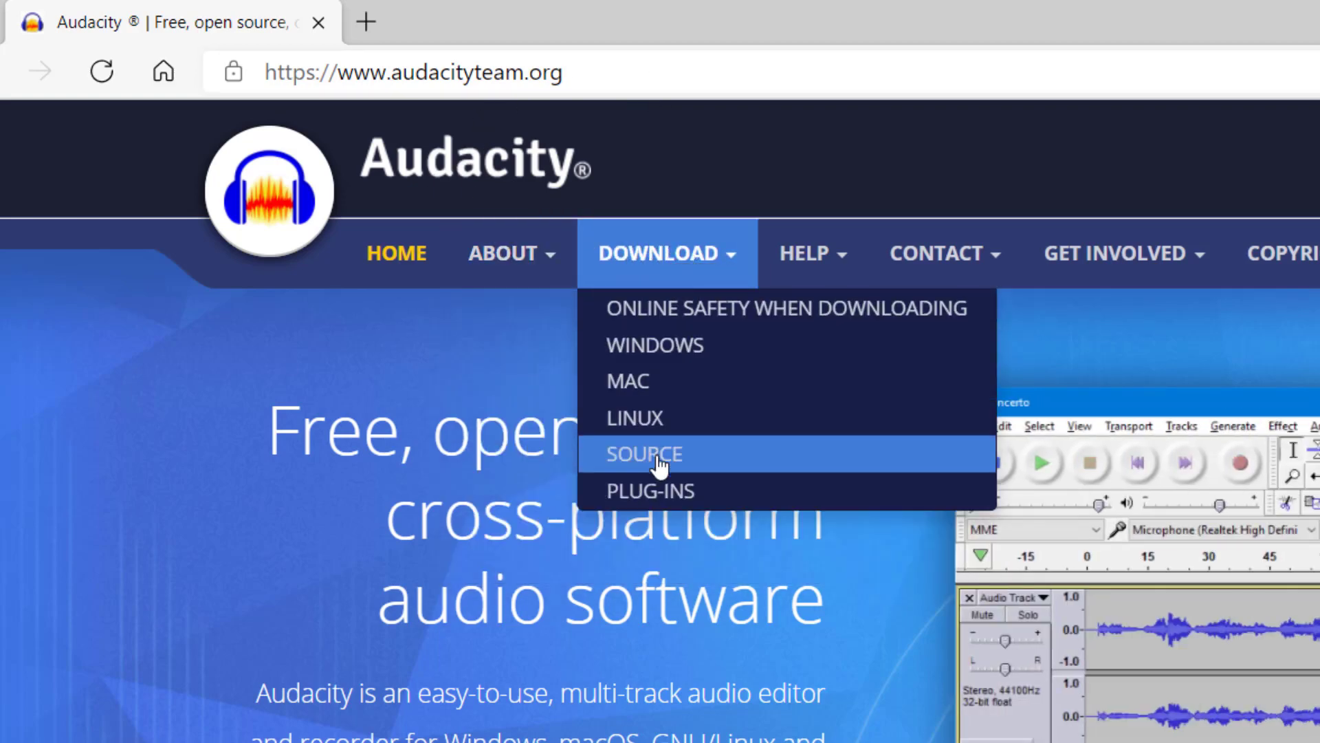
{"action": "left_click", "coordinate": [663, 493]}
{"action": "scroll", "coordinate": [639, 481], "scroll_direction": "down", "scroll_amount": 5}
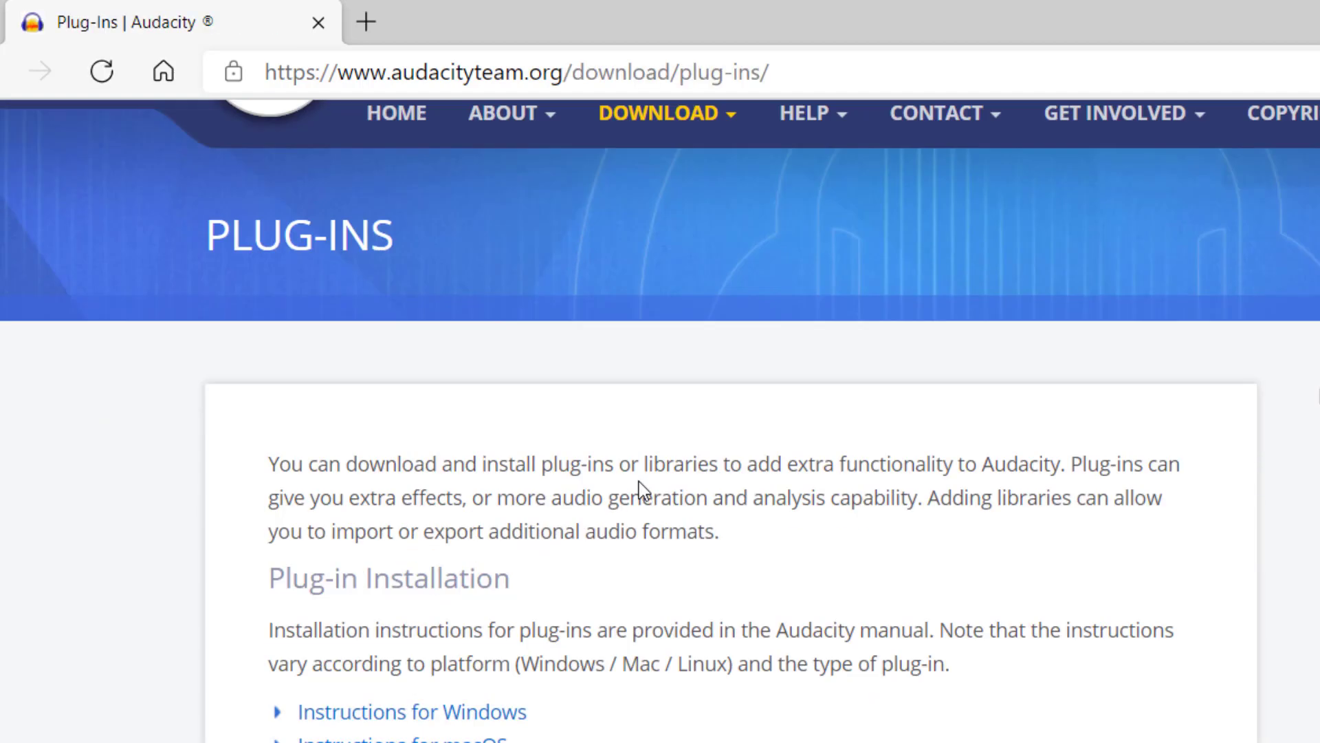
{"action": "scroll", "coordinate": [619, 497], "scroll_direction": "down", "scroll_amount": 1}
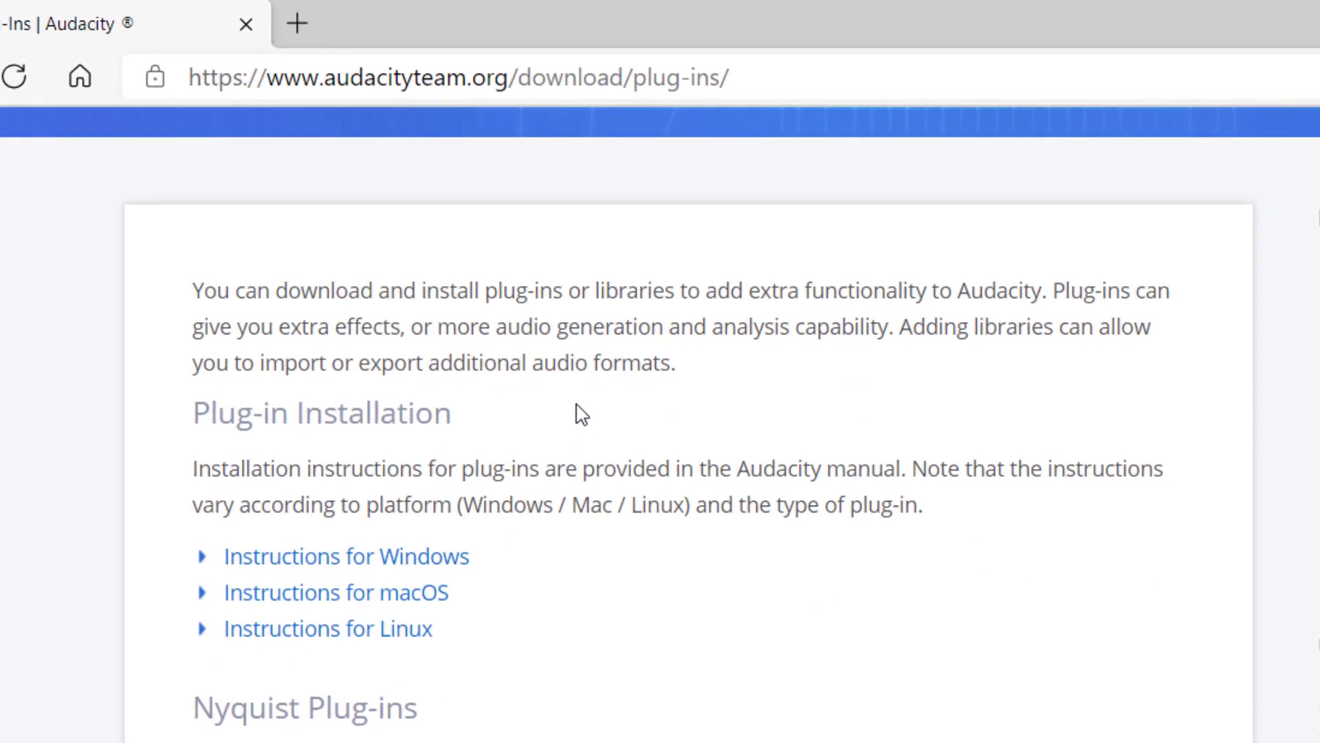
{"action": "scroll", "coordinate": [402, 394], "scroll_direction": "down", "scroll_amount": 3}
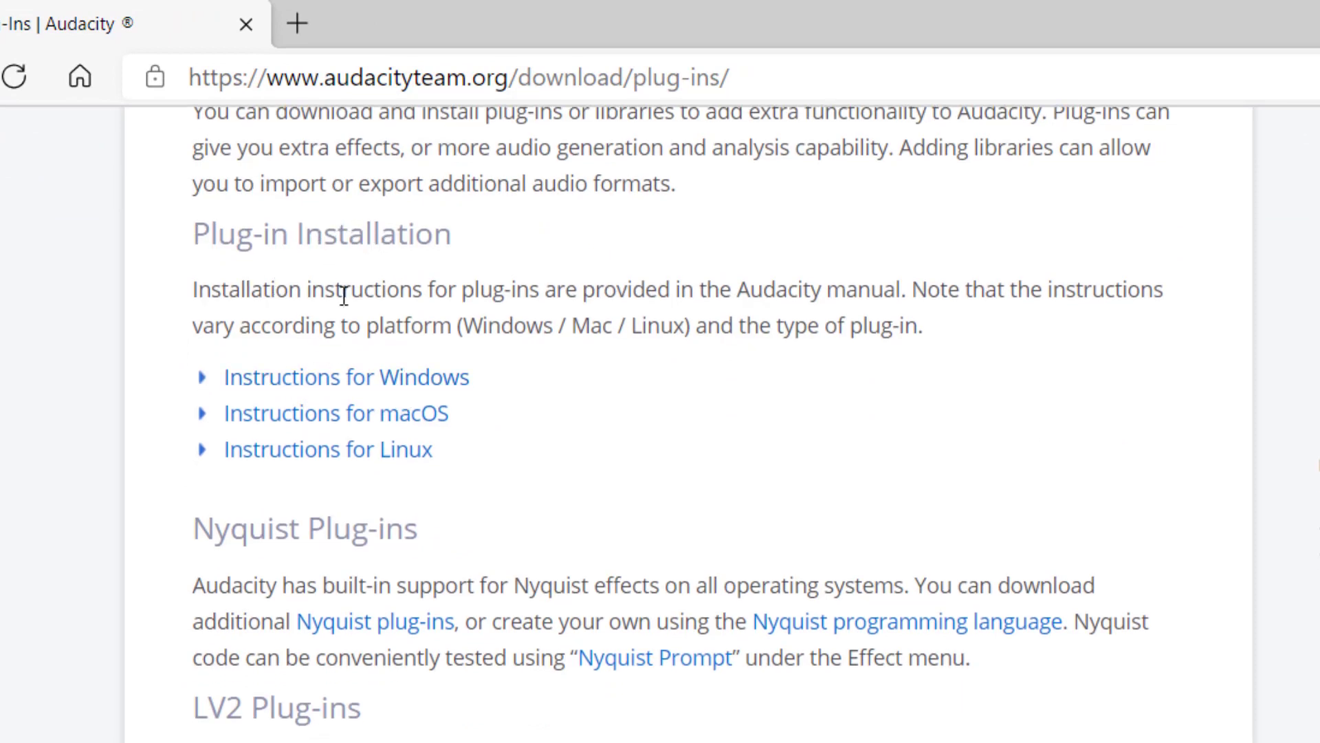
Read the Windows plug-in installation instructions, return, and scroll to the VST Plug-ins section
{"action": "left_click", "coordinate": [339, 385]}
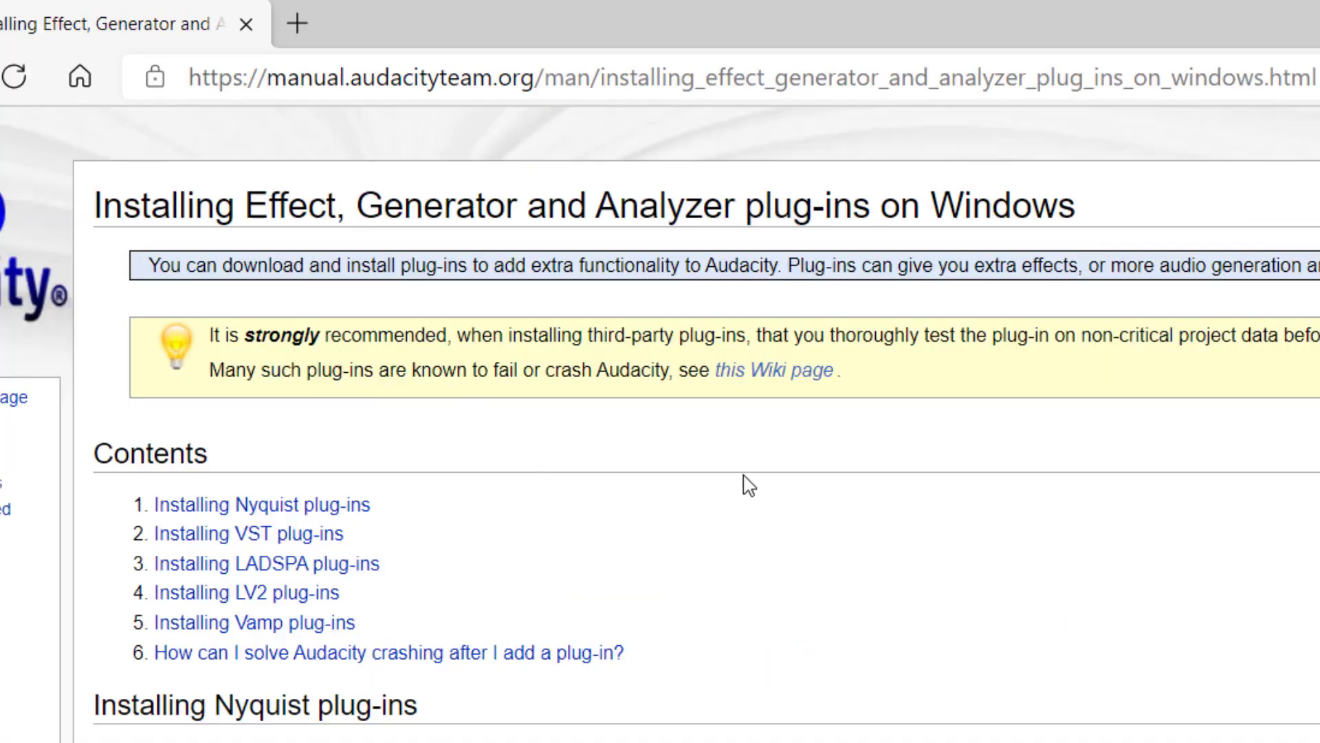
{"action": "scroll", "coordinate": [757, 509], "scroll_direction": "down", "scroll_amount": 10}
{"action": "scroll", "coordinate": [762, 544], "scroll_direction": "up", "scroll_amount": 10}
{"action": "key", "text": "alt+Left"}
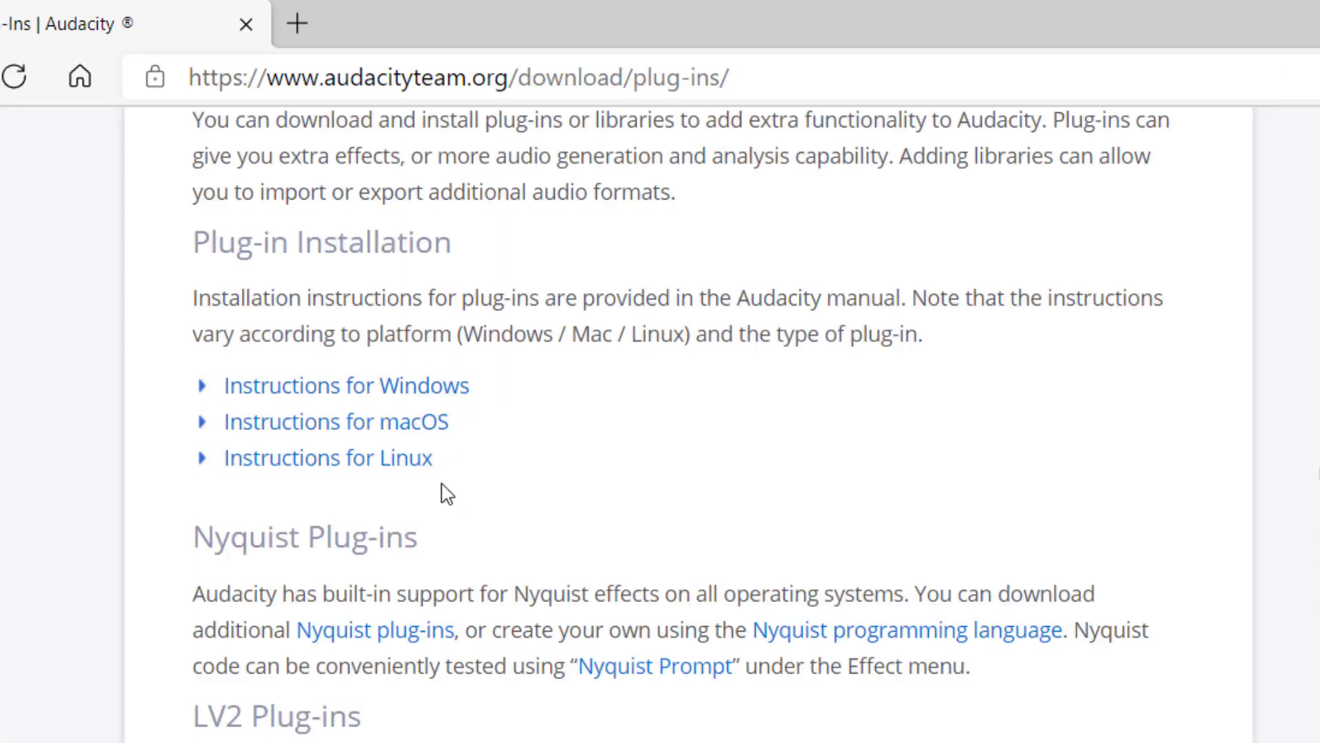
{"action": "scroll", "coordinate": [143, 289], "scroll_direction": "down", "scroll_amount": 8}
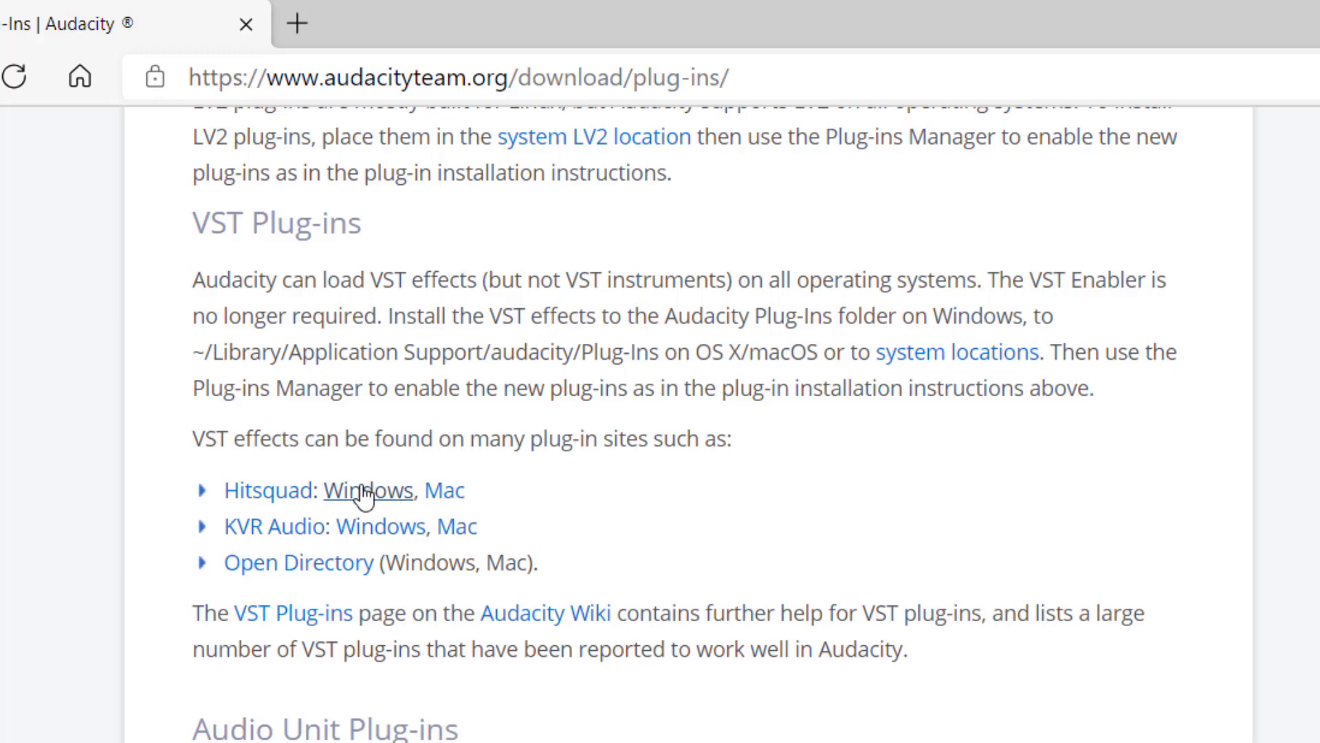
Find FreeverbToo v1.72 in Hitsquad's Windows VST list and open its program page
{"action": "scroll", "coordinate": [59, 509], "scroll_direction": "down", "scroll_amount": 6}
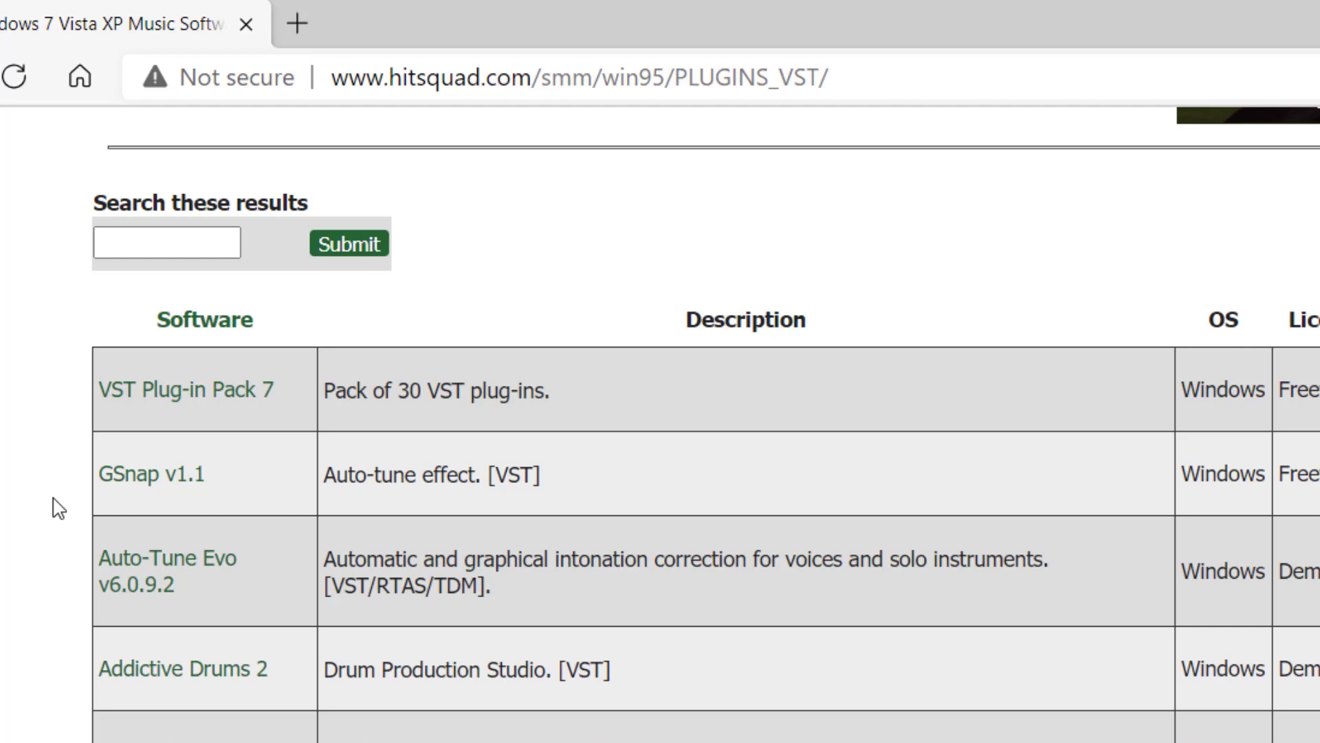
{"action": "scroll", "coordinate": [76, 578], "scroll_direction": "down", "scroll_amount": 2}
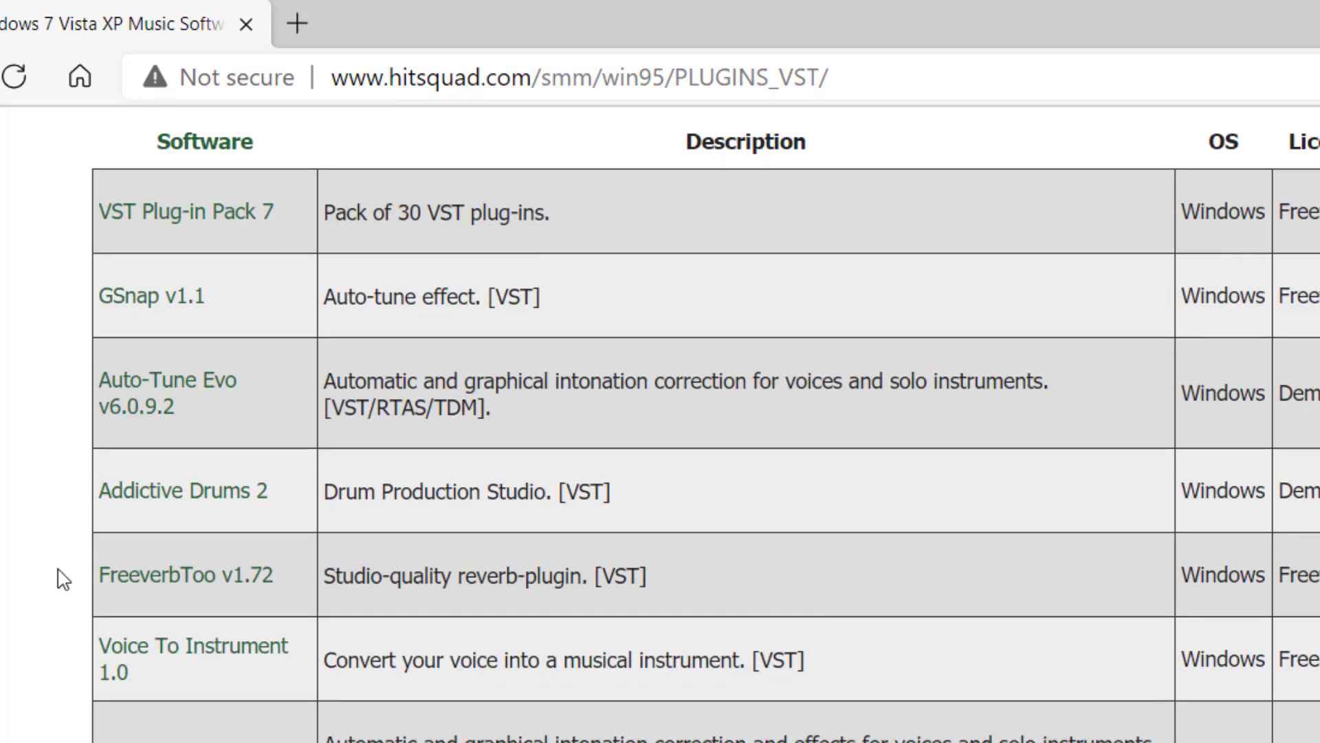
{"action": "left_click", "coordinate": [165, 585]}
Go to the author's sinusweb.de site and scroll to the Freeware downloads table
{"action": "scroll", "coordinate": [227, 561], "scroll_direction": "down", "scroll_amount": 2}
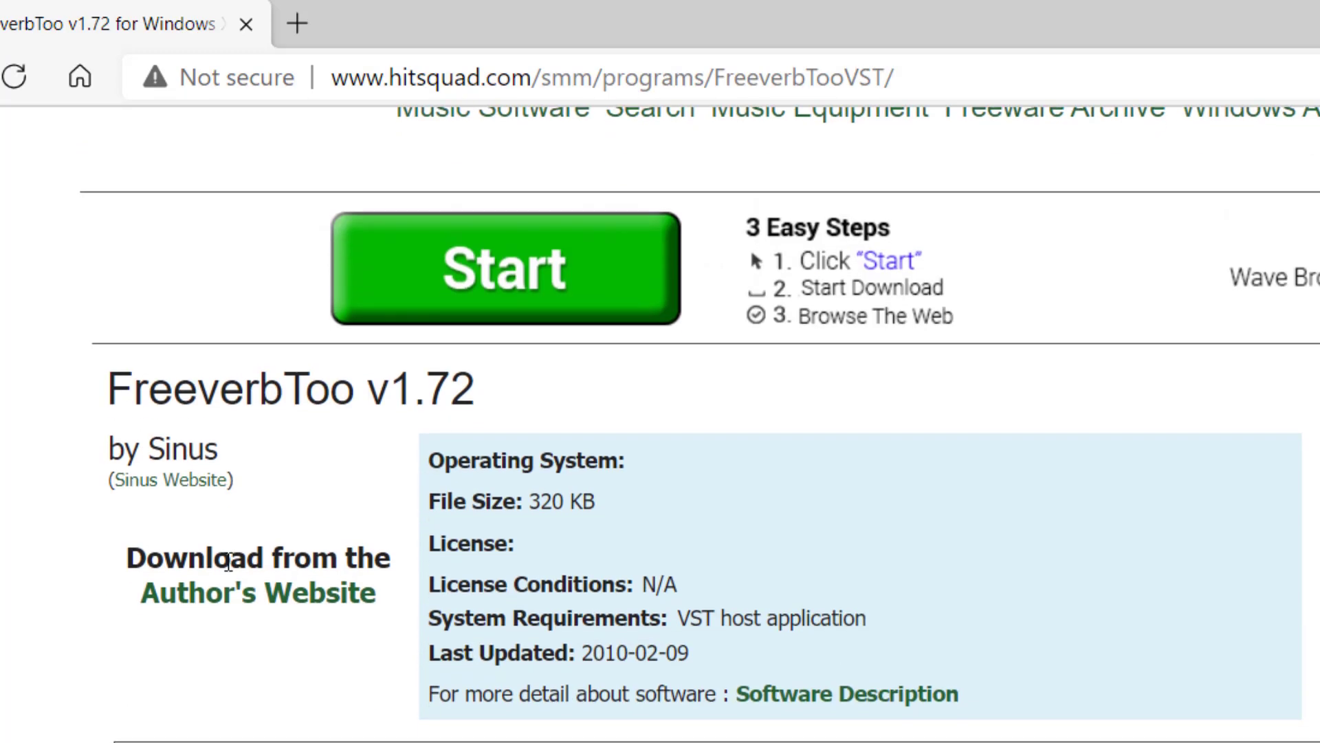
{"action": "left_click", "coordinate": [249, 591]}
{"action": "scroll", "coordinate": [218, 474], "scroll_direction": "down", "scroll_amount": 5}
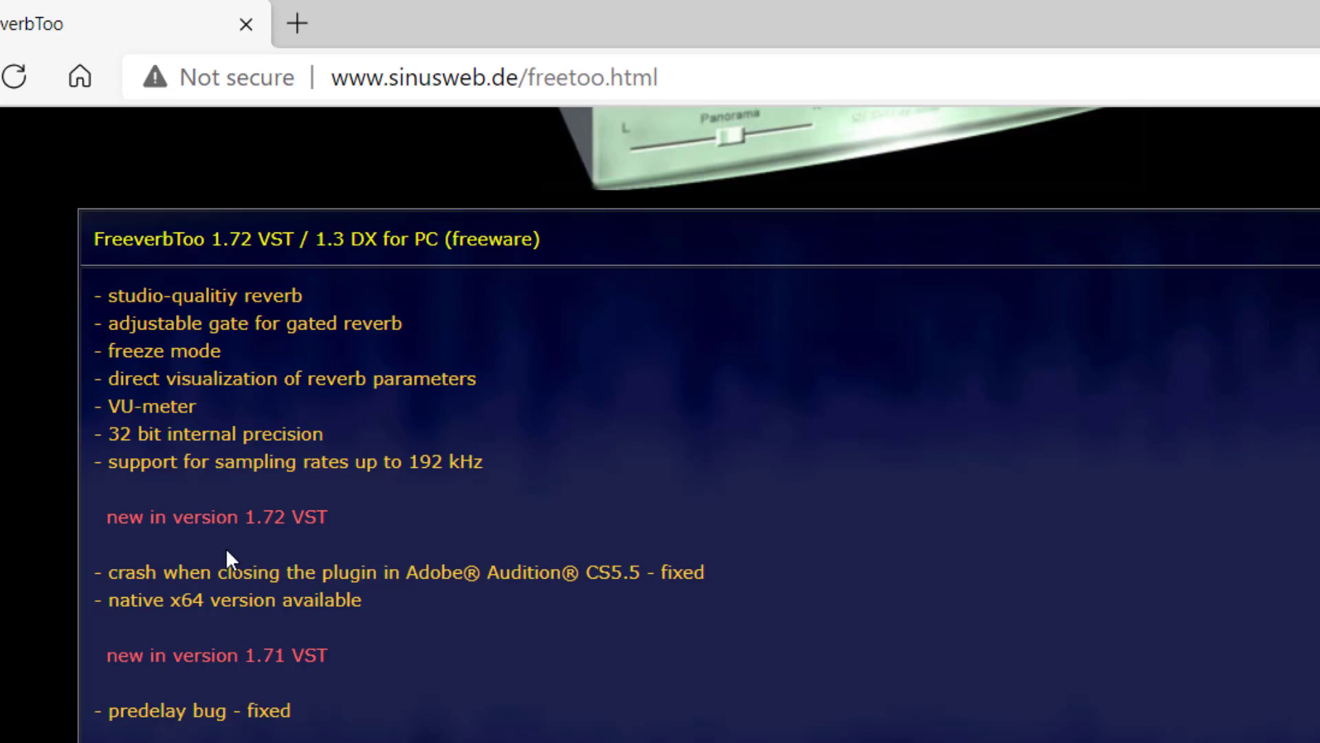
{"action": "scroll", "coordinate": [227, 550], "scroll_direction": "down", "scroll_amount": 8}
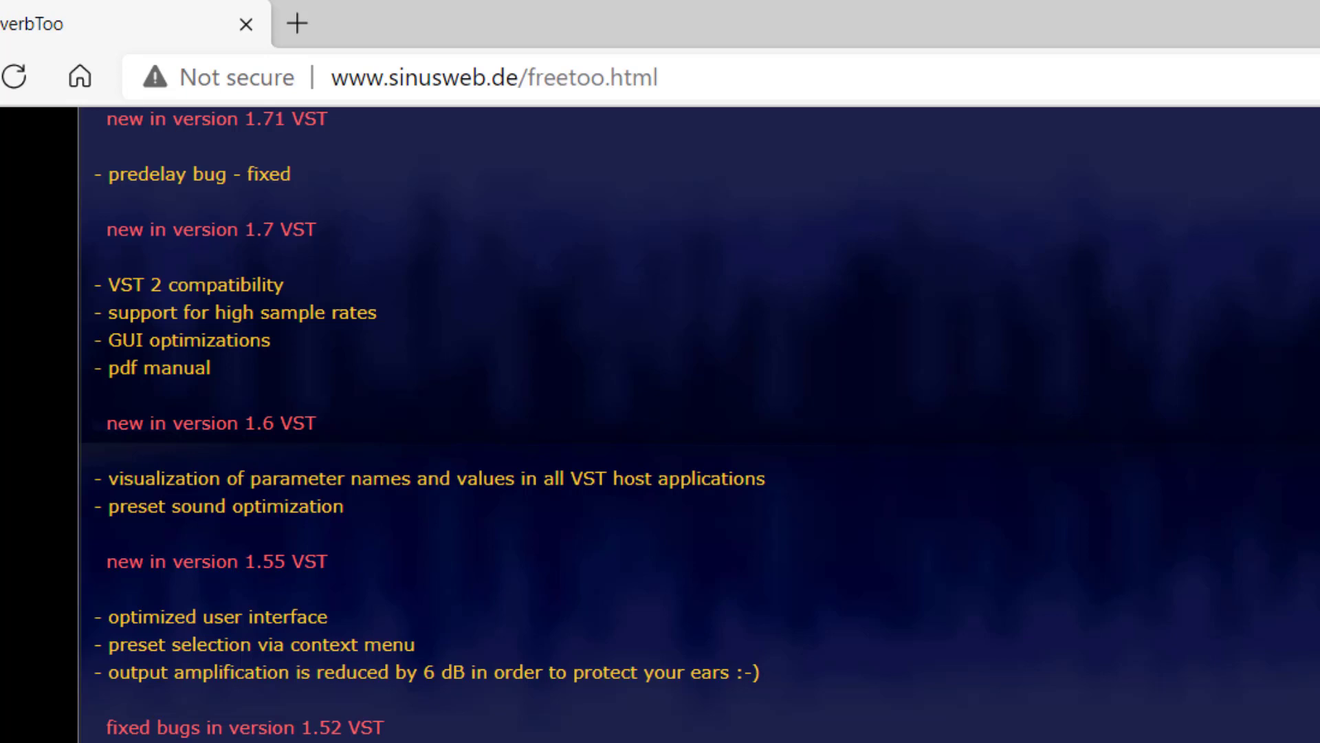
{"action": "scroll", "coordinate": [229, 649], "scroll_direction": "up", "scroll_amount": 11}
{"action": "scroll", "coordinate": [660, 412], "scroll_direction": "down", "scroll_amount": 12}
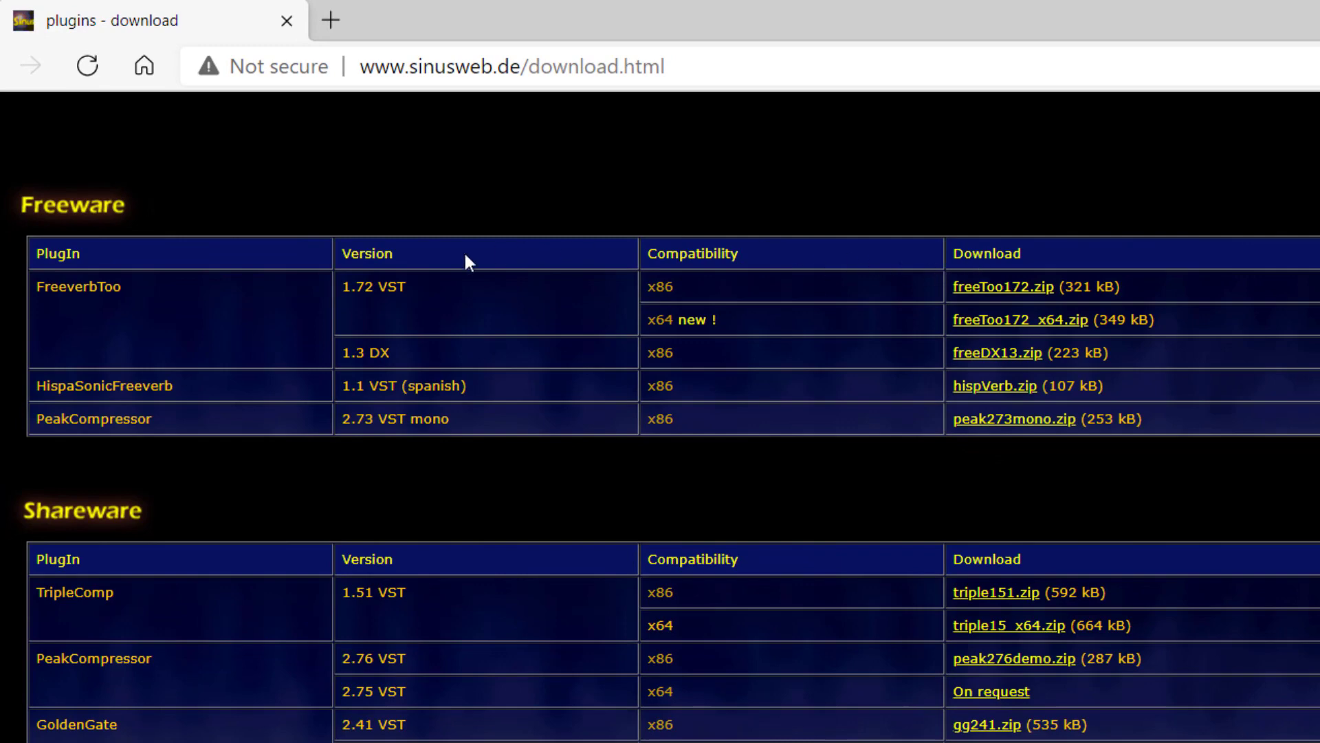
Download freeToo172.zip, the FreeverbToo 1.72 x86 package, from the Freeware table
{"action": "left_click", "coordinate": [1008, 289]}
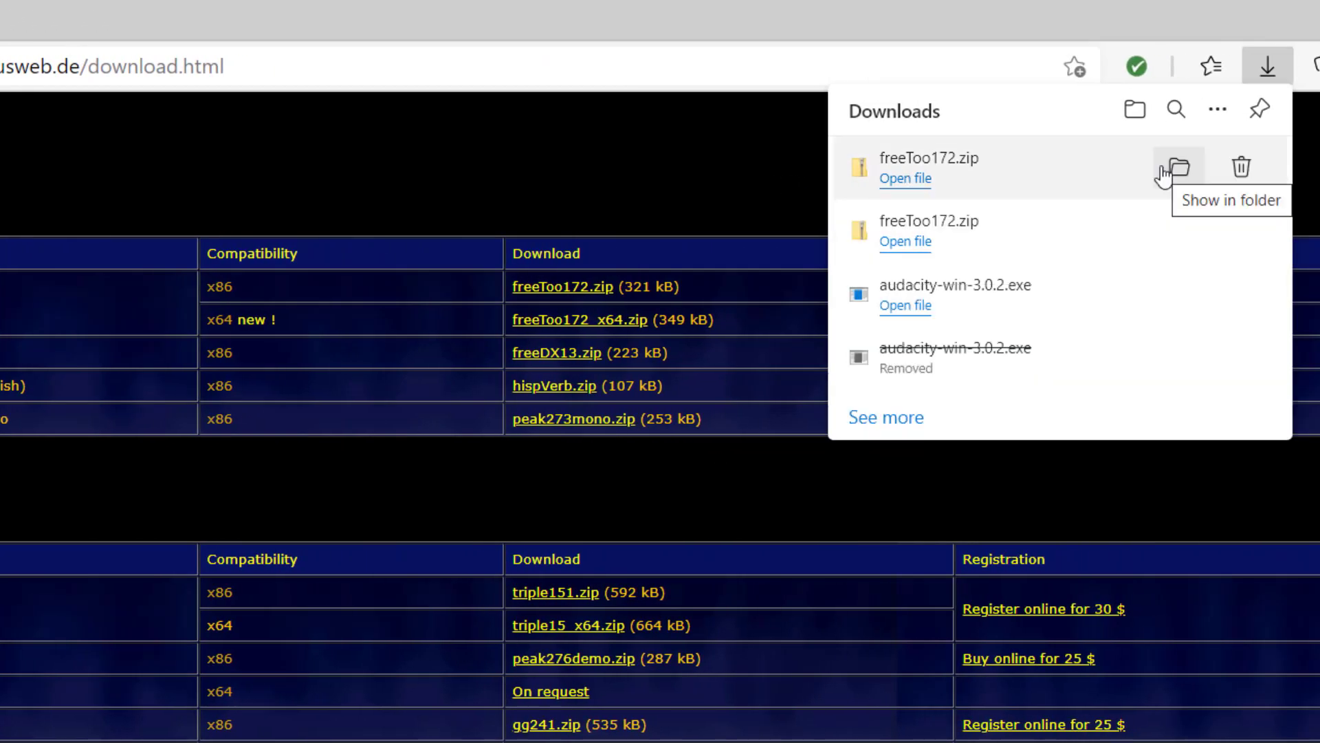
Show freeToo172.zip in its folder and extract it into the suggested freeToo172 folder
{"action": "left_click", "coordinate": [1180, 173]}
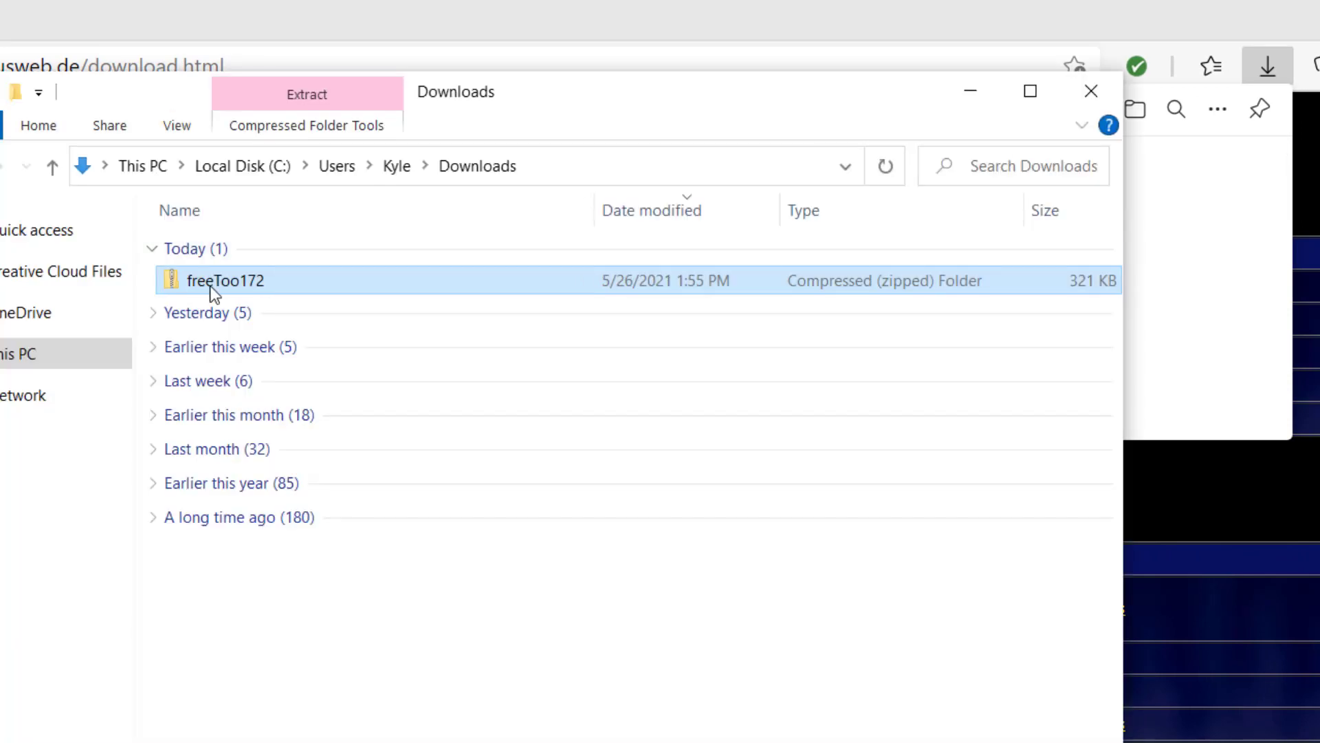
{"action": "right_click", "coordinate": [211, 289]}
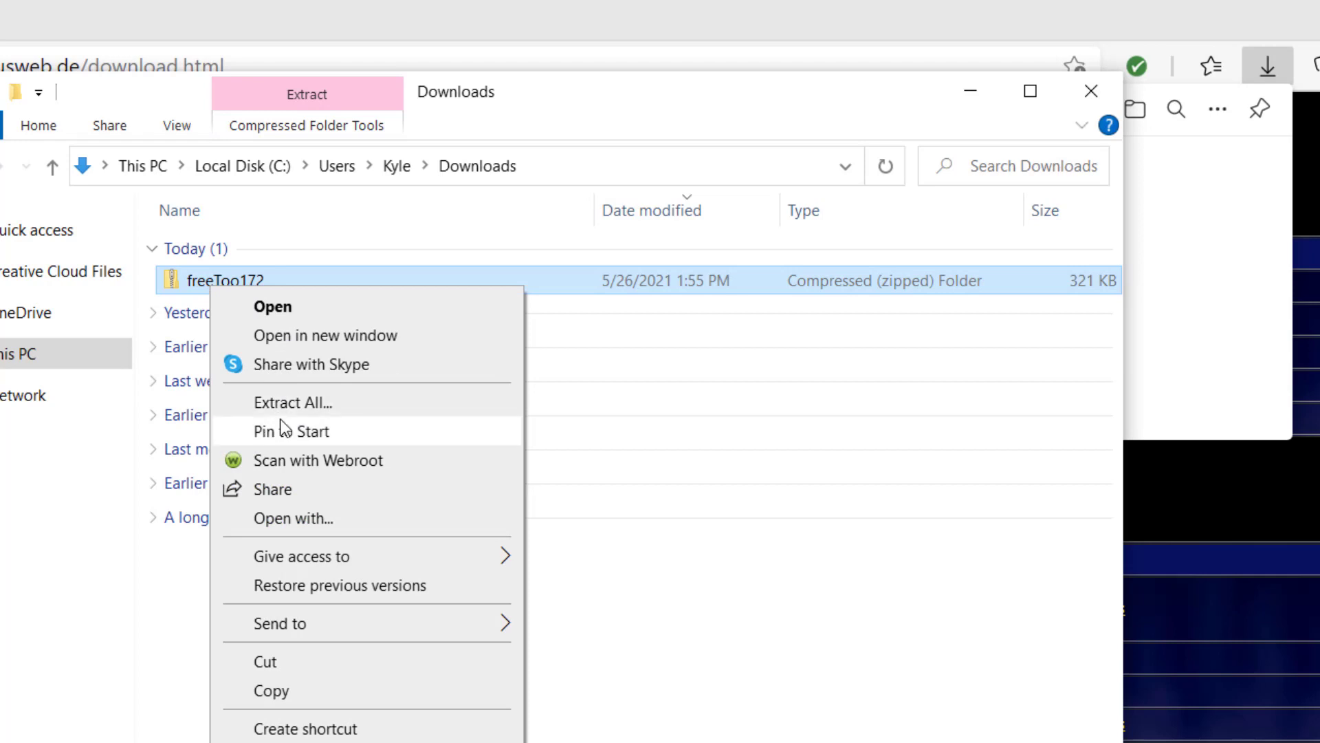
{"action": "left_click", "coordinate": [288, 404]}
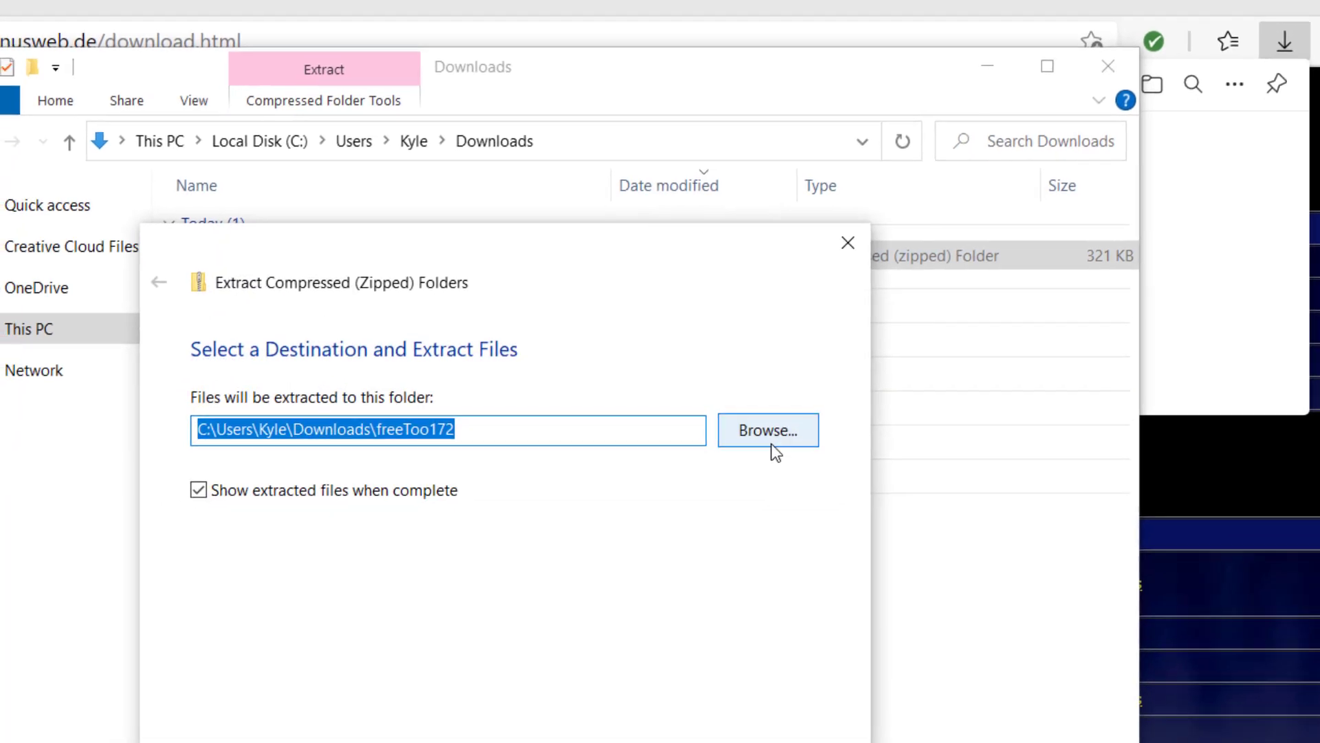
{"action": "left_click", "coordinate": [789, 695]}
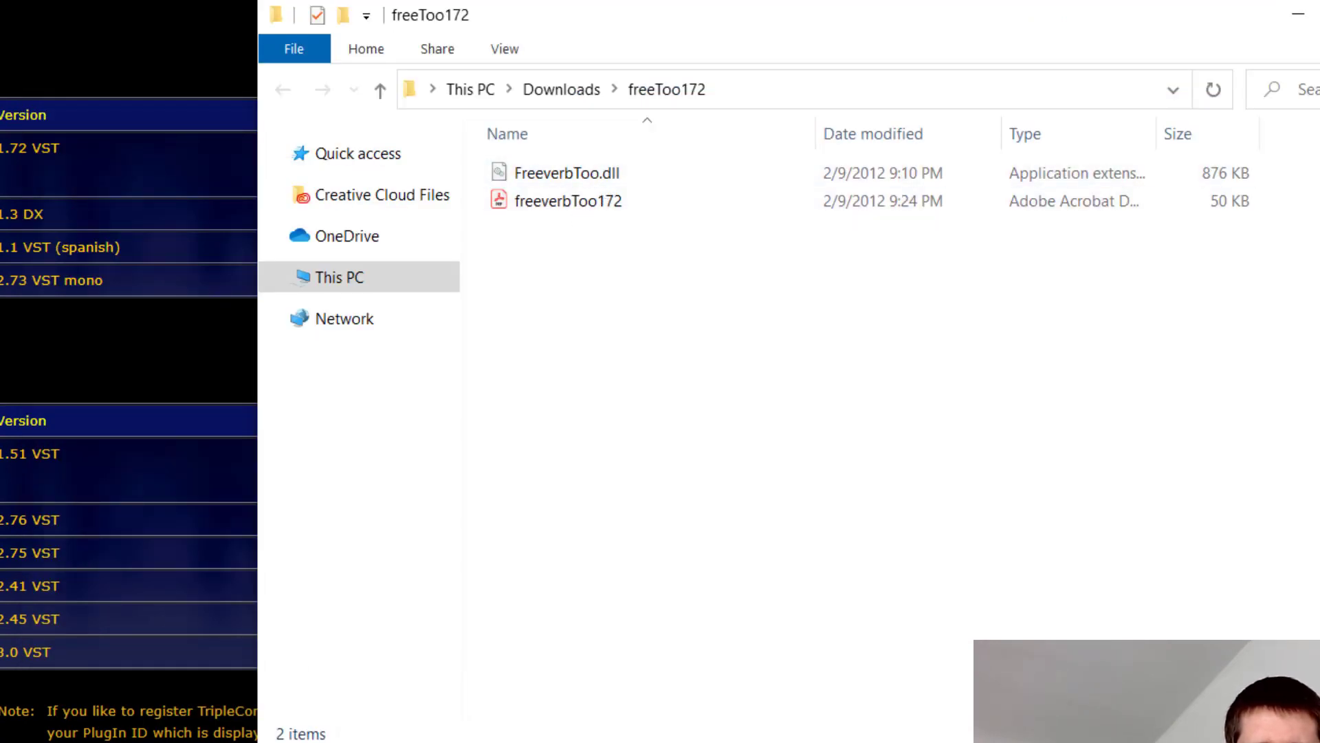
Browse a new Explorer window to C:\Program Files (x86)\Audacity\Plug-Ins
{"action": "mouse_move", "coordinate": [351, 729]}
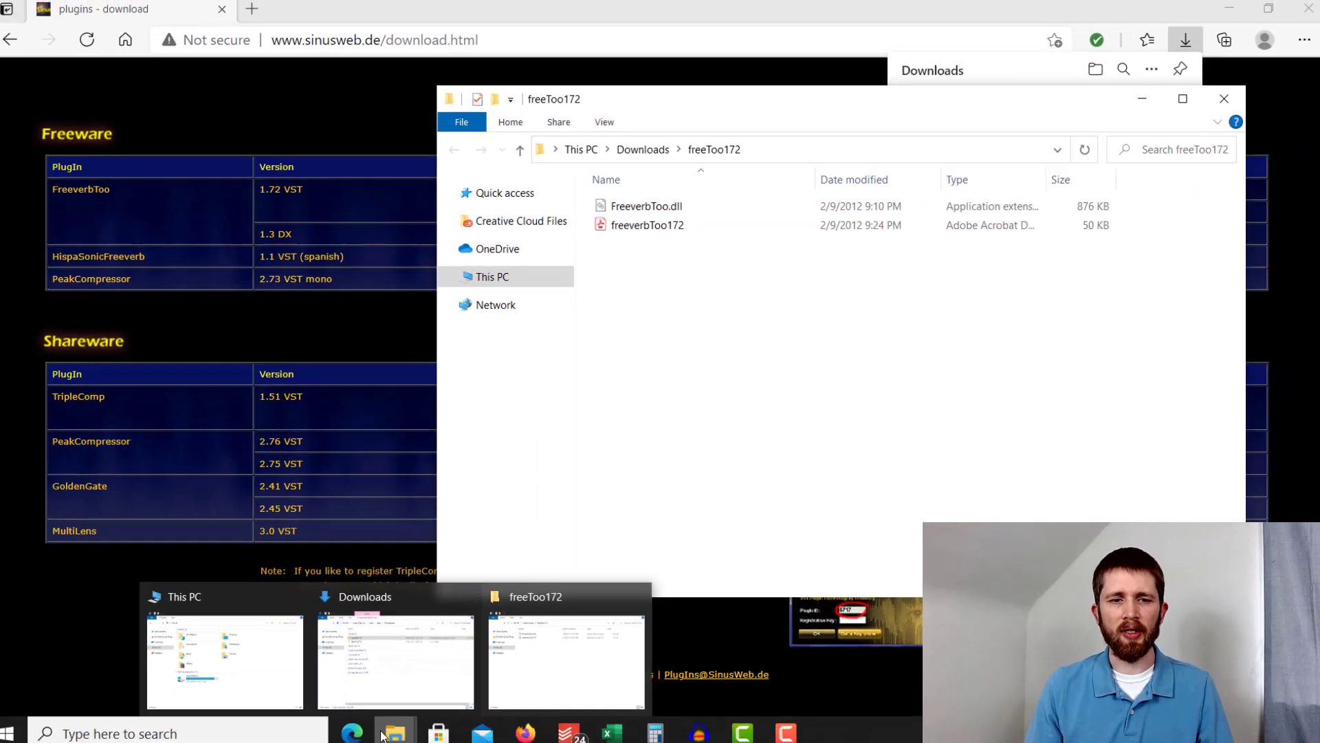
{"action": "left_click", "coordinate": [275, 638]}
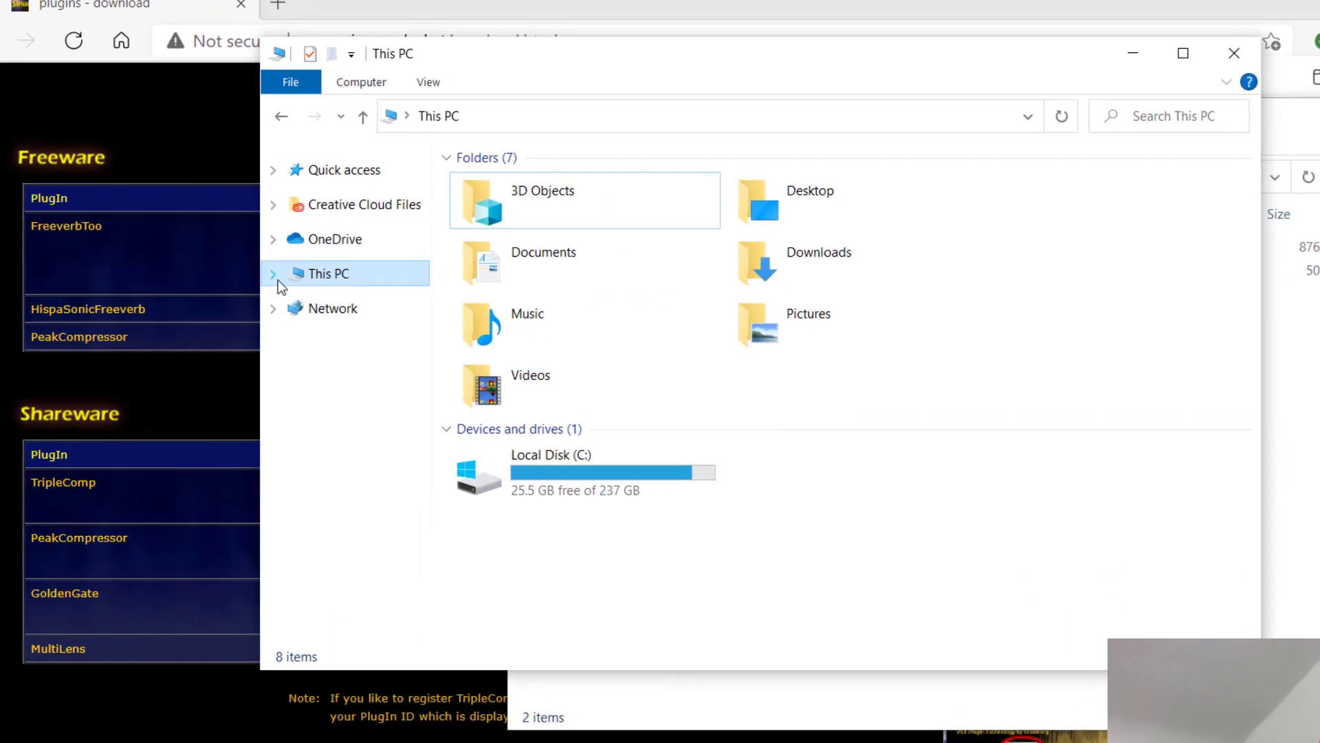
{"action": "left_click", "coordinate": [273, 275]}
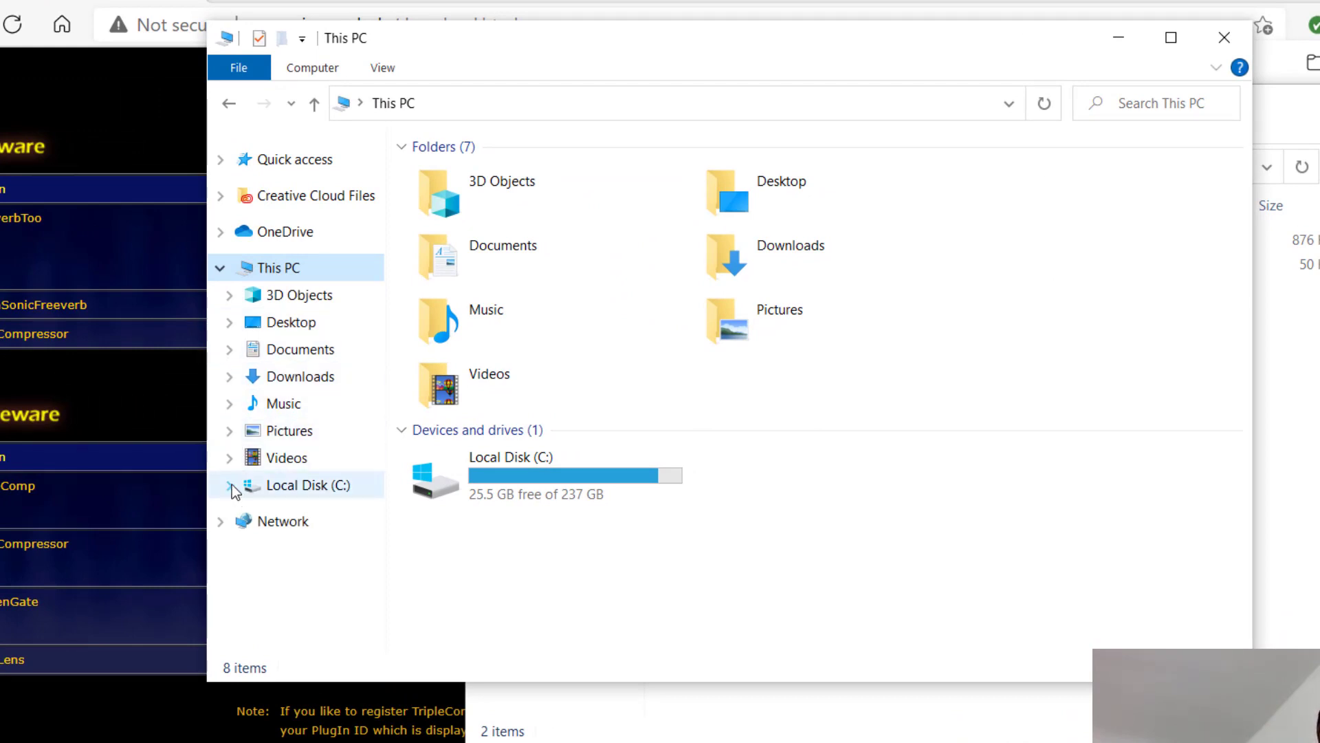
{"action": "left_click", "coordinate": [276, 490]}
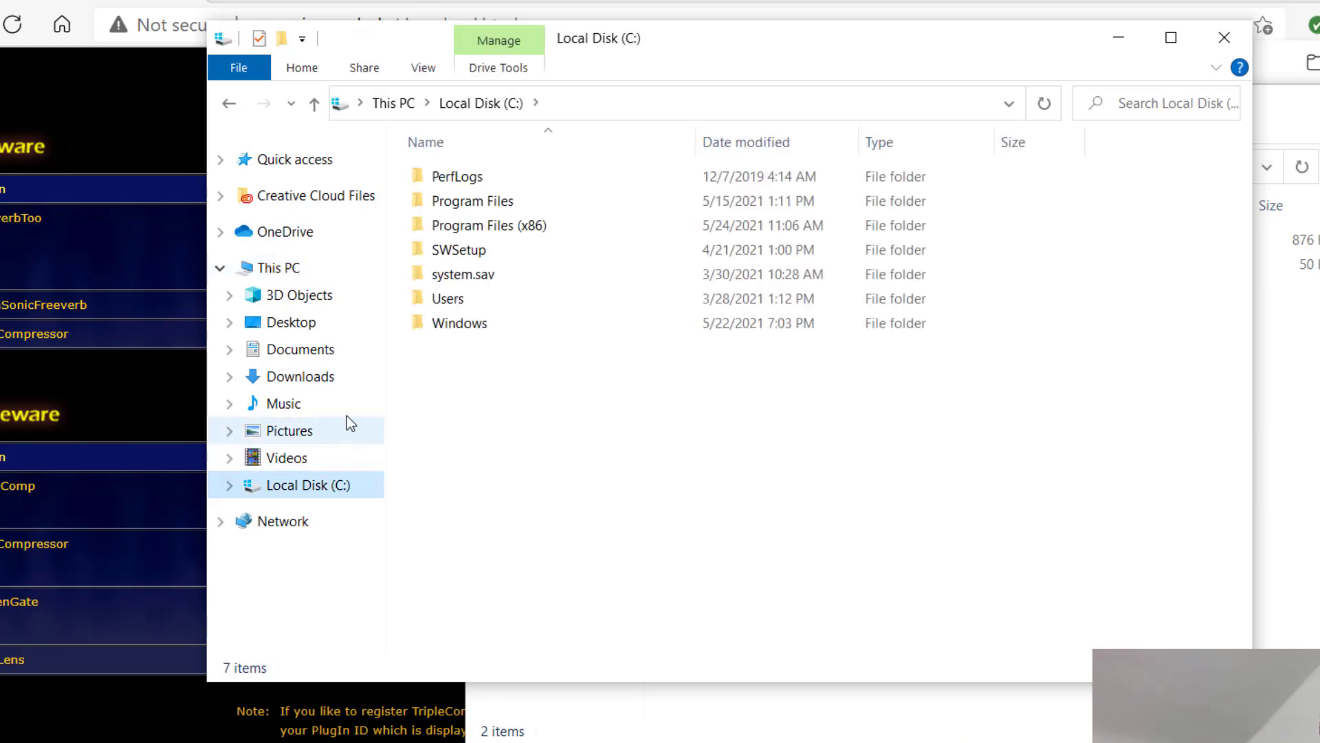
{"action": "double_click", "coordinate": [466, 228]}
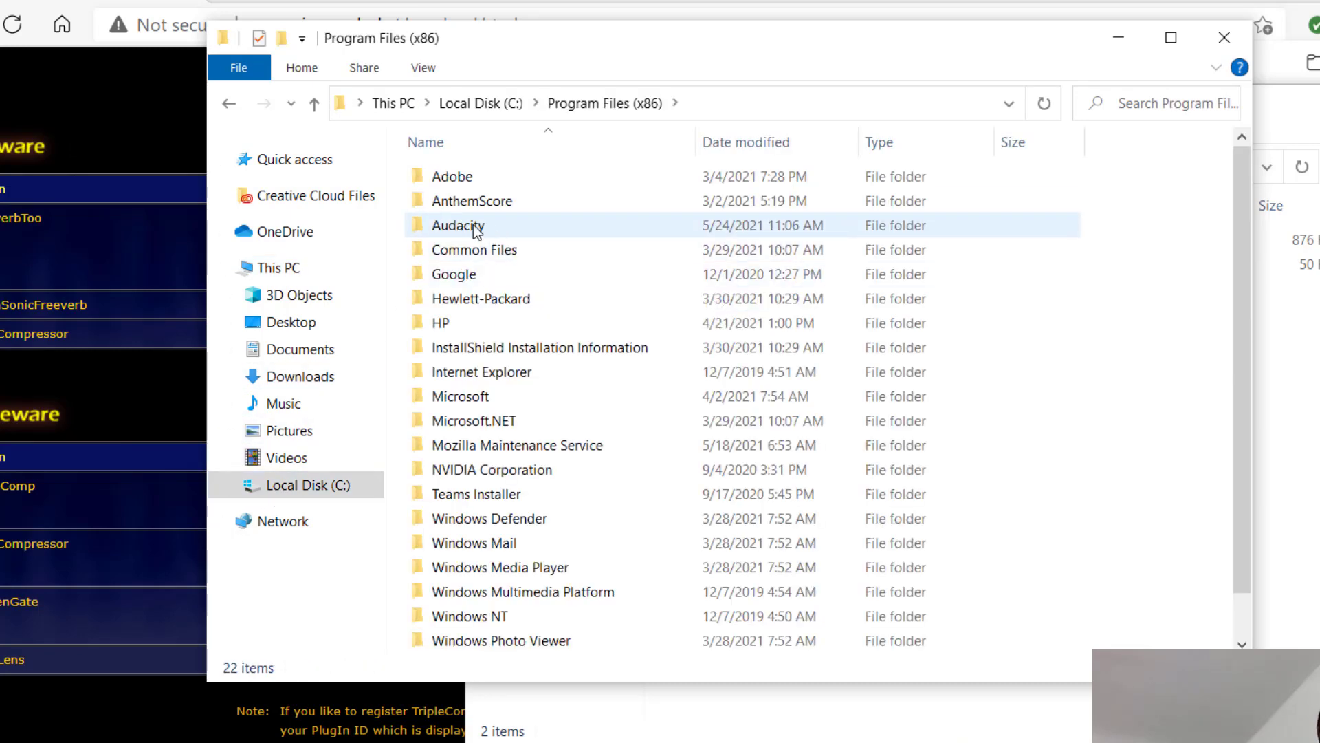
{"action": "double_click", "coordinate": [466, 229]}
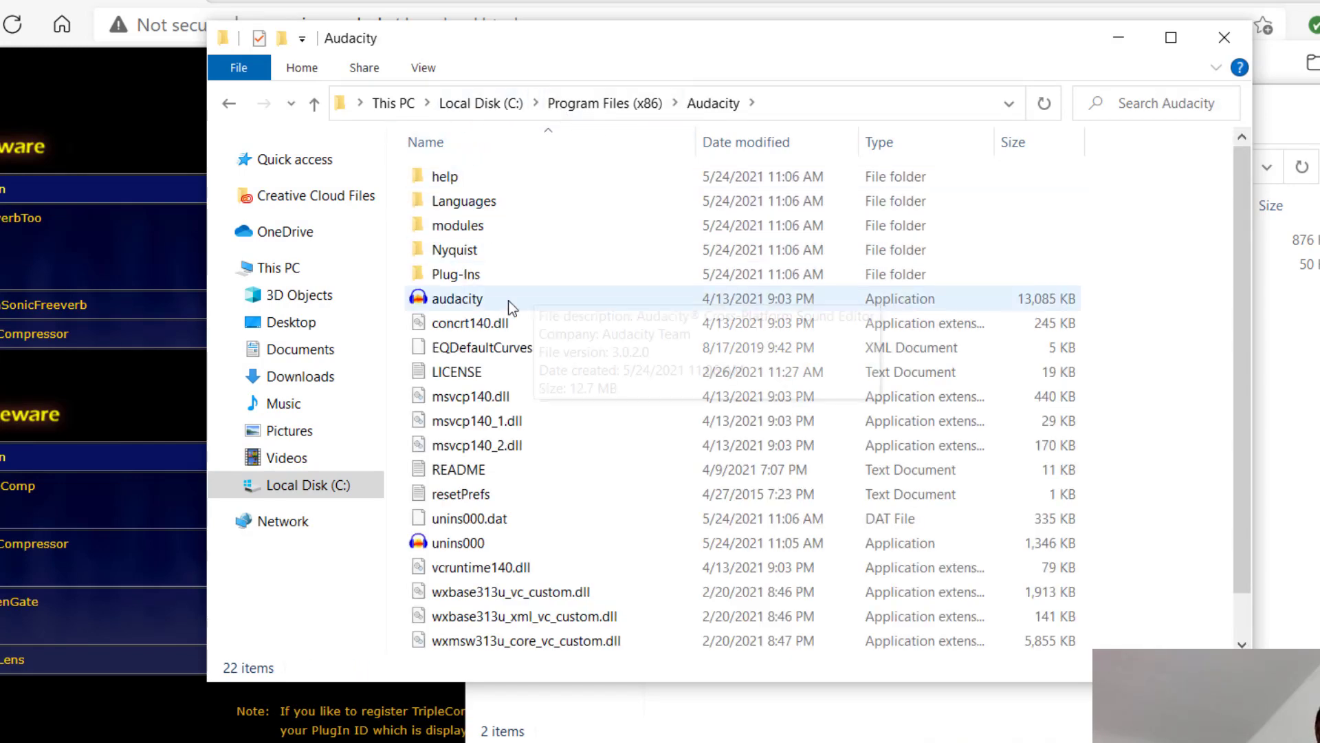
{"action": "double_click", "coordinate": [467, 275]}
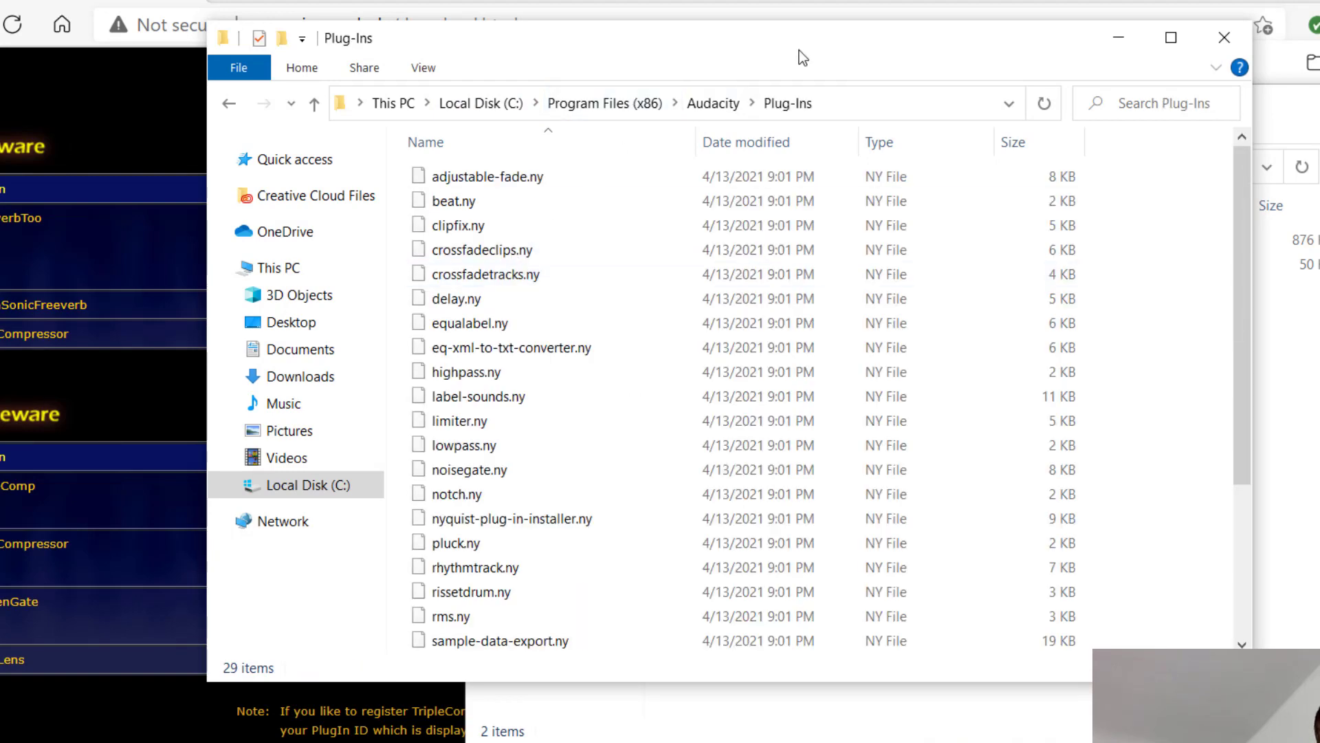
Drag FreeverbToo.dll into Audacity's Plug-Ins folder, approve administrator access, and minimize the window
{"action": "left_click_drag", "start_coordinate": [798, 50], "coordinate": [618, 51]}
{"action": "left_click", "coordinate": [1126, 119]}
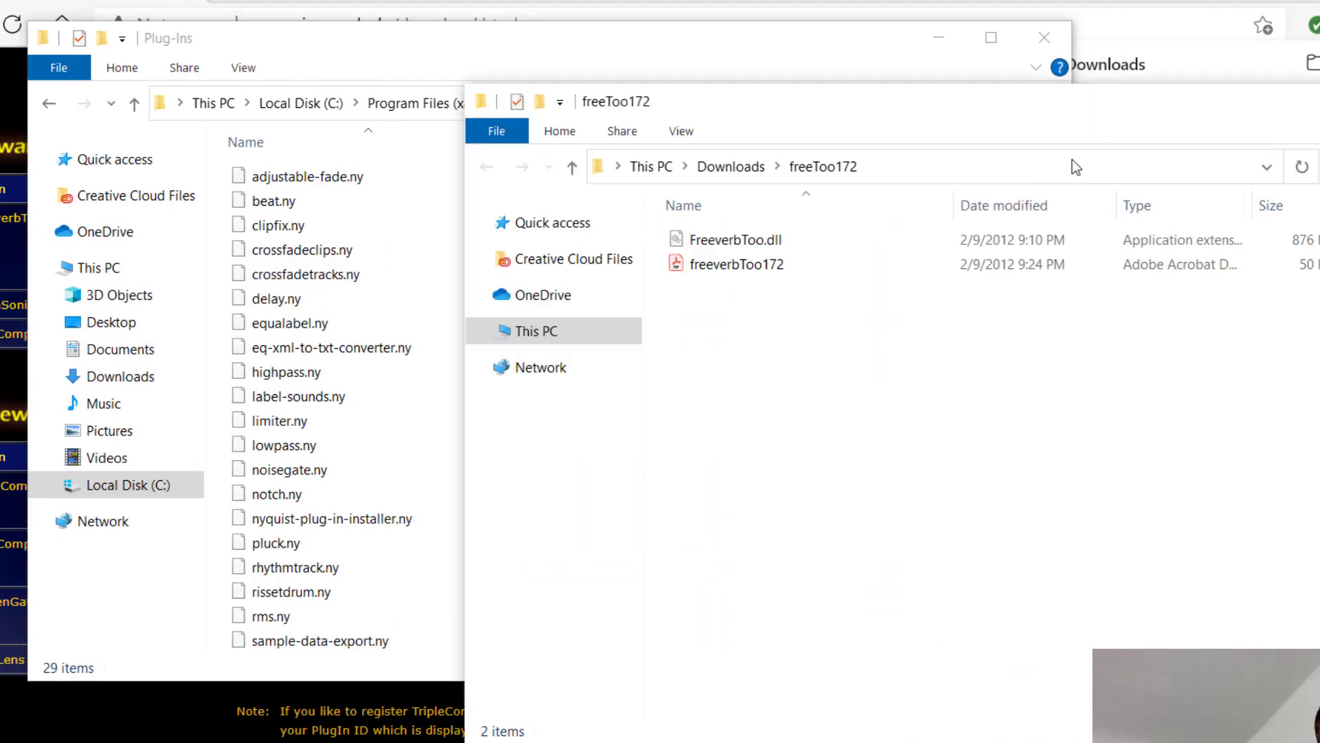
{"action": "left_click", "coordinate": [739, 246]}
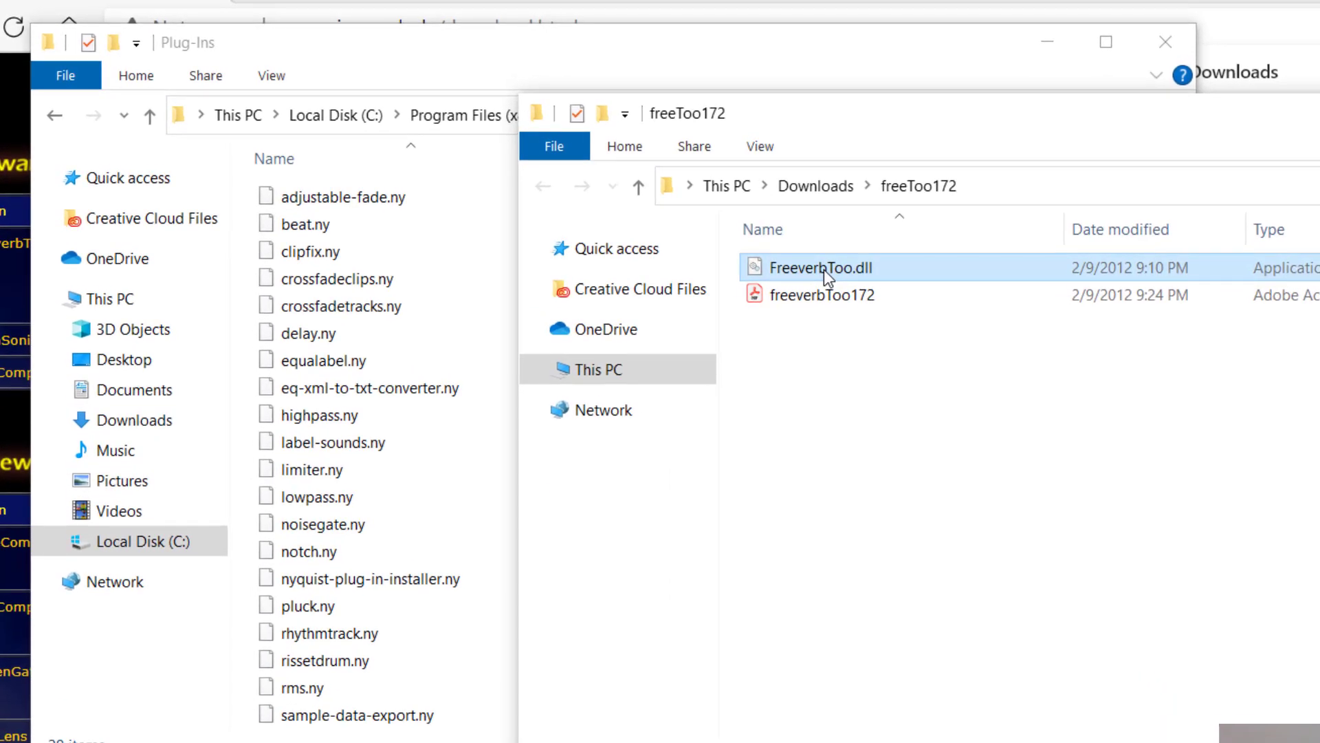
{"action": "left_click_drag", "start_coordinate": [824, 269], "coordinate": [403, 328]}
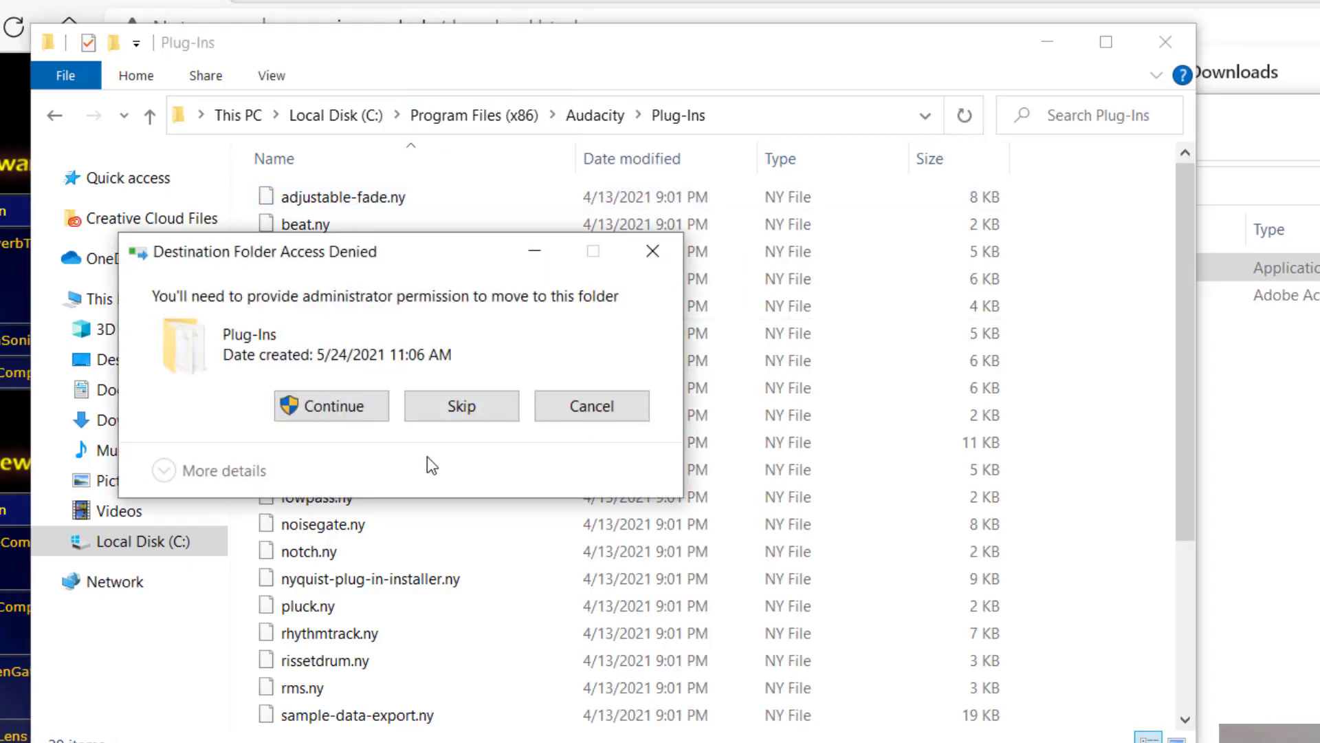
{"action": "left_click", "coordinate": [355, 412]}
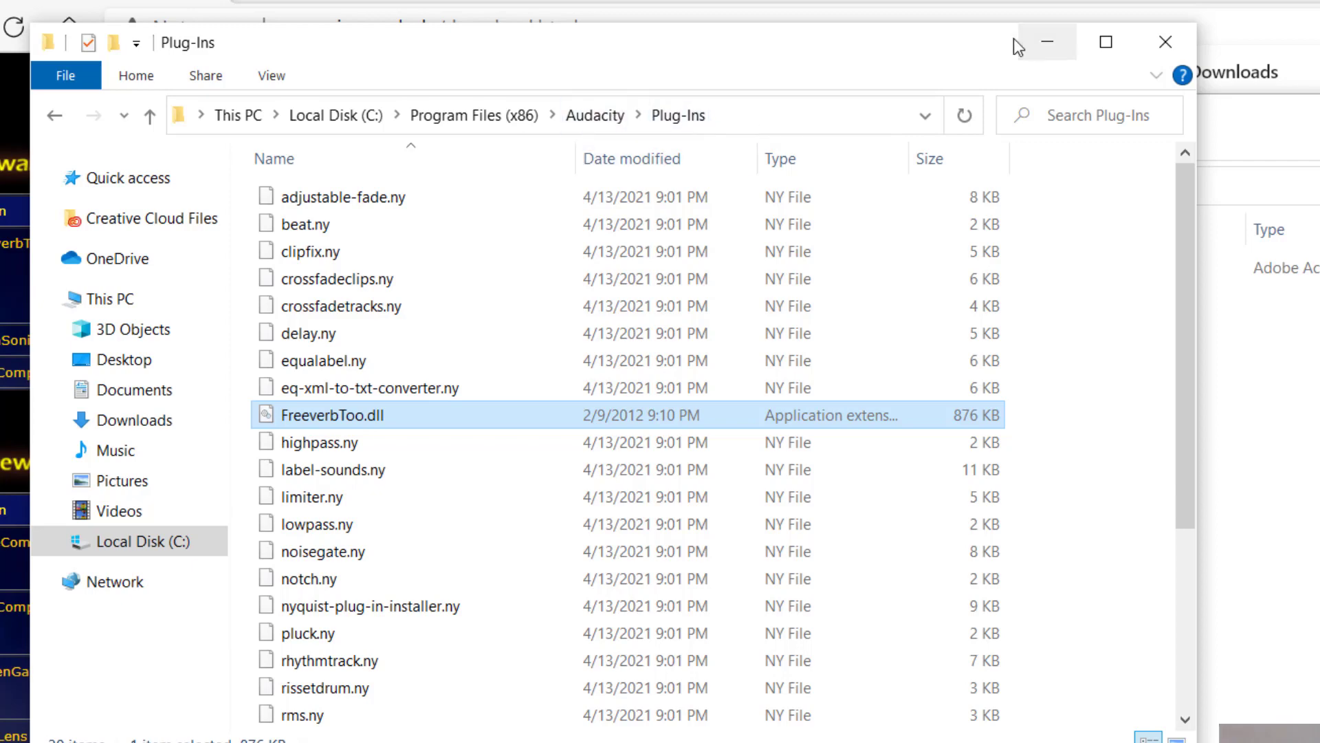
{"action": "left_click", "coordinate": [1042, 42]}
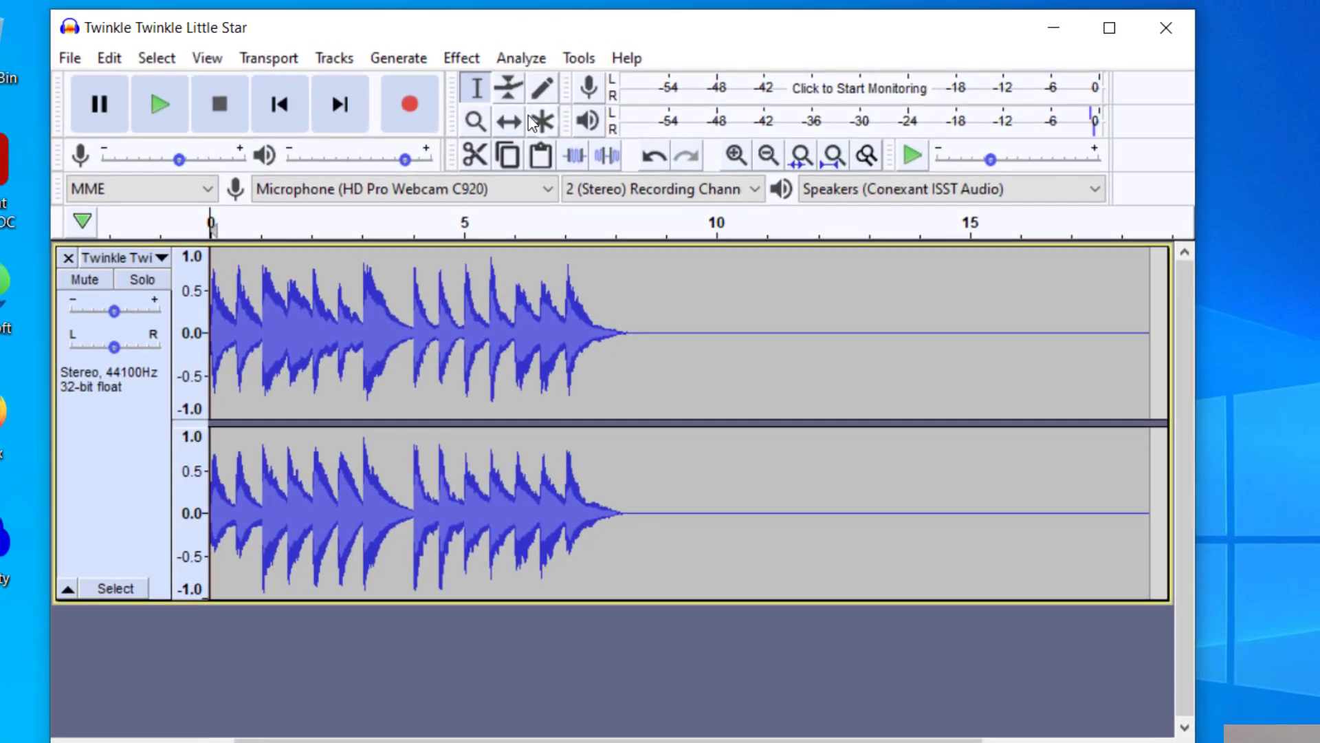
Open Audacity's Effect menu to reach Add / Remove Plug-ins
{"action": "left_click", "coordinate": [481, 61]}
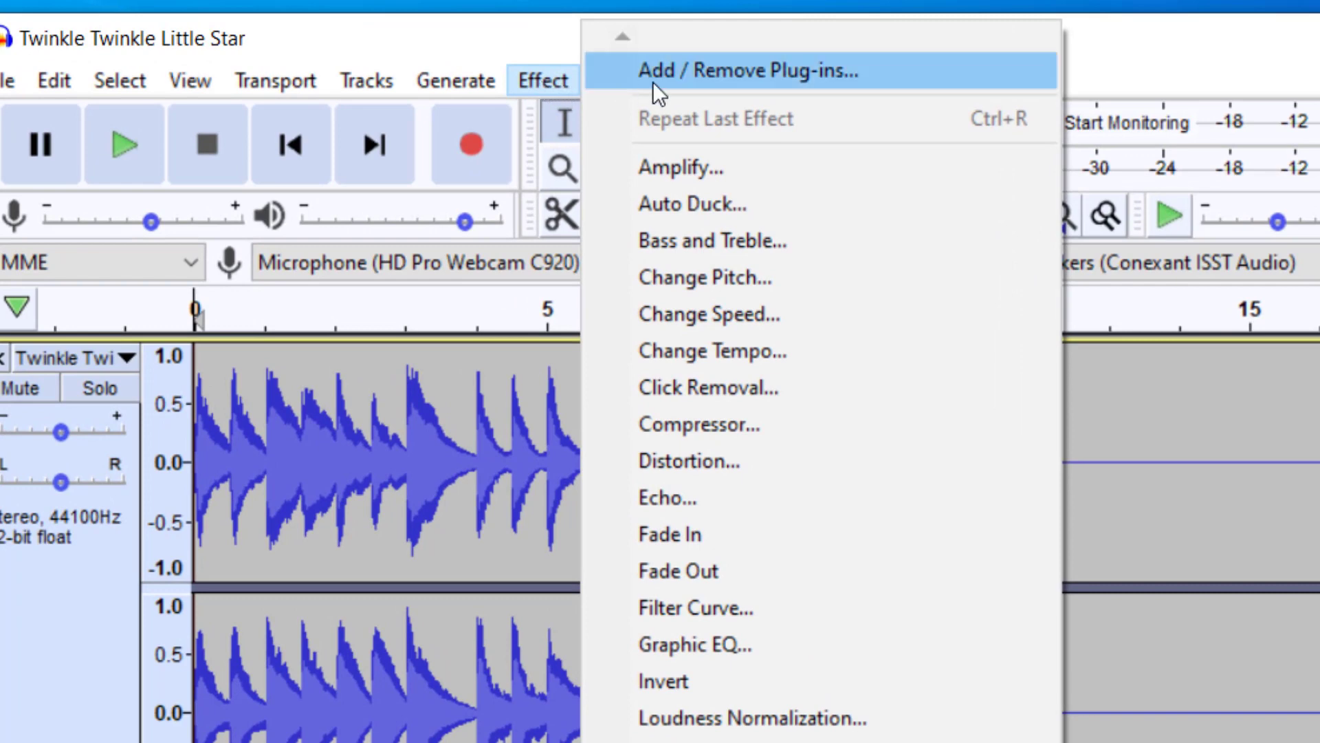
In Manage Plug-ins, select FreeverbToo, set it to Enabled, and confirm with OK
{"action": "left_click", "coordinate": [658, 80]}
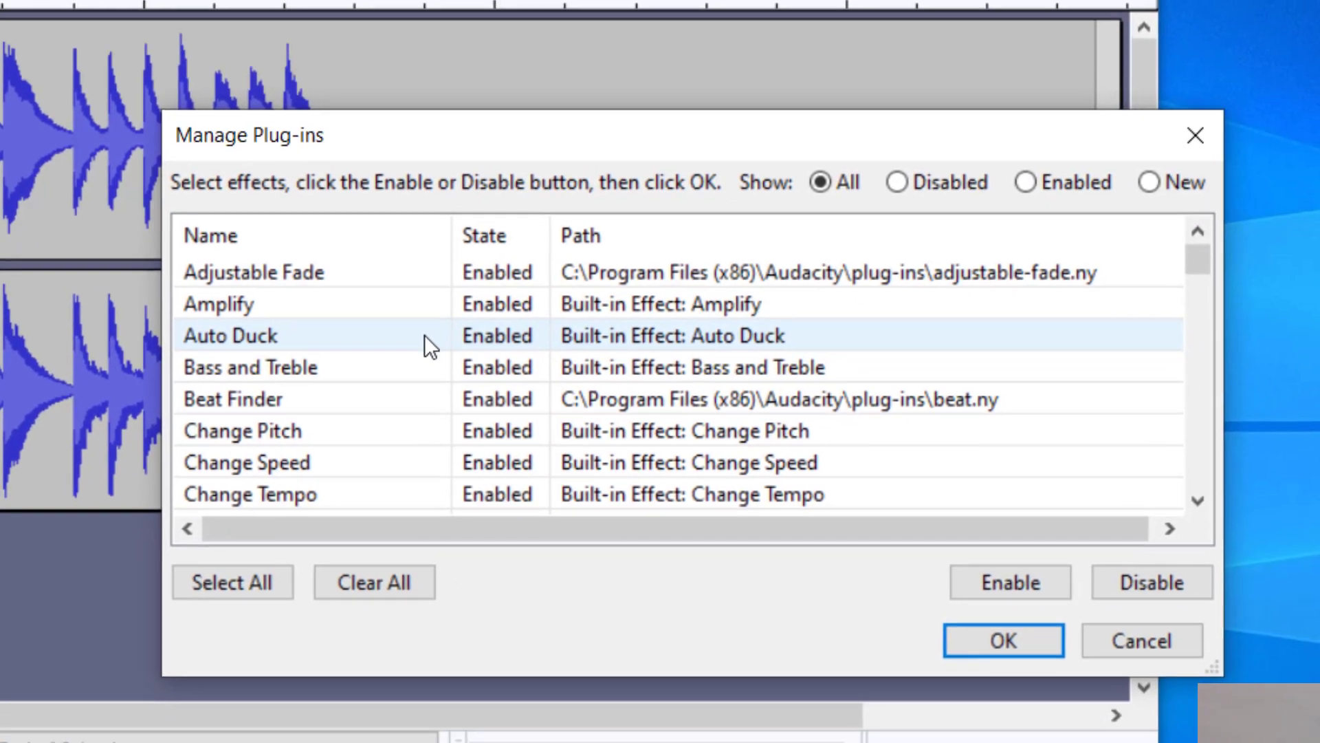
{"action": "scroll", "coordinate": [423, 334], "scroll_direction": "down", "scroll_amount": 2}
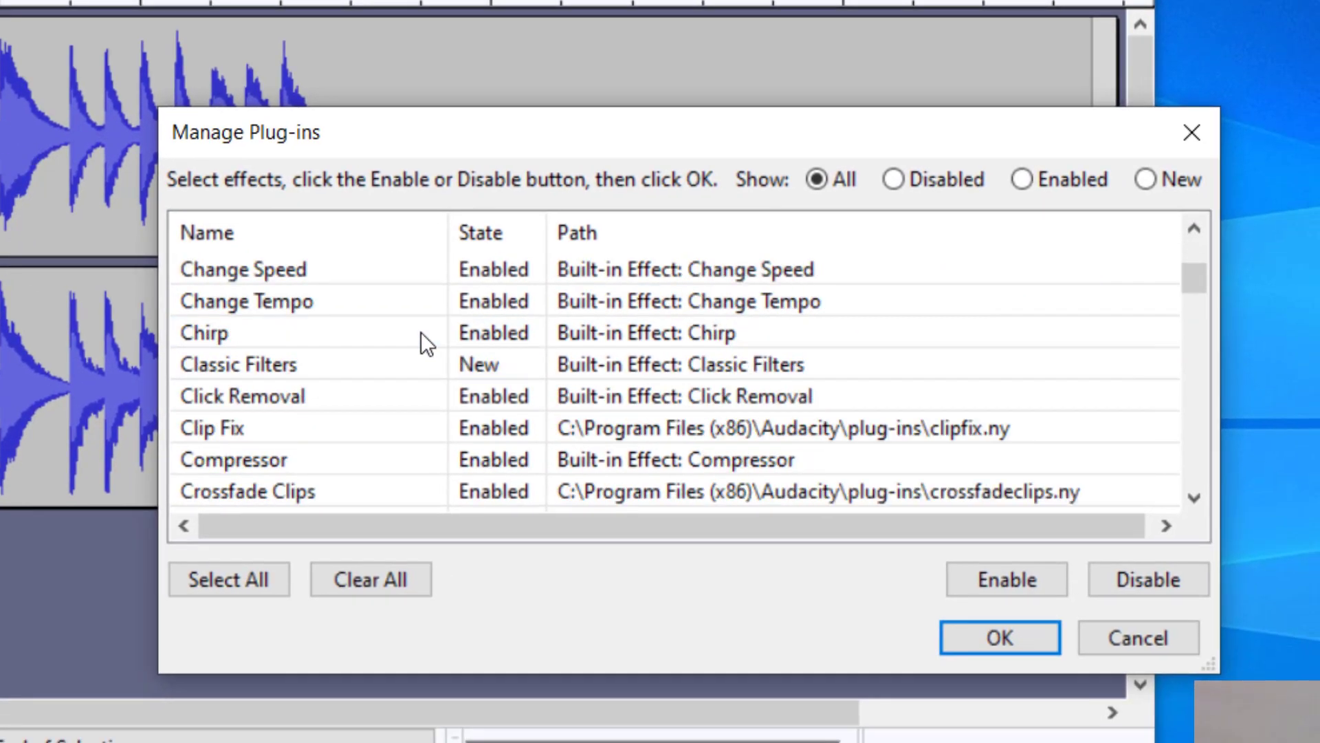
{"action": "scroll", "coordinate": [421, 332], "scroll_direction": "down", "scroll_amount": 2}
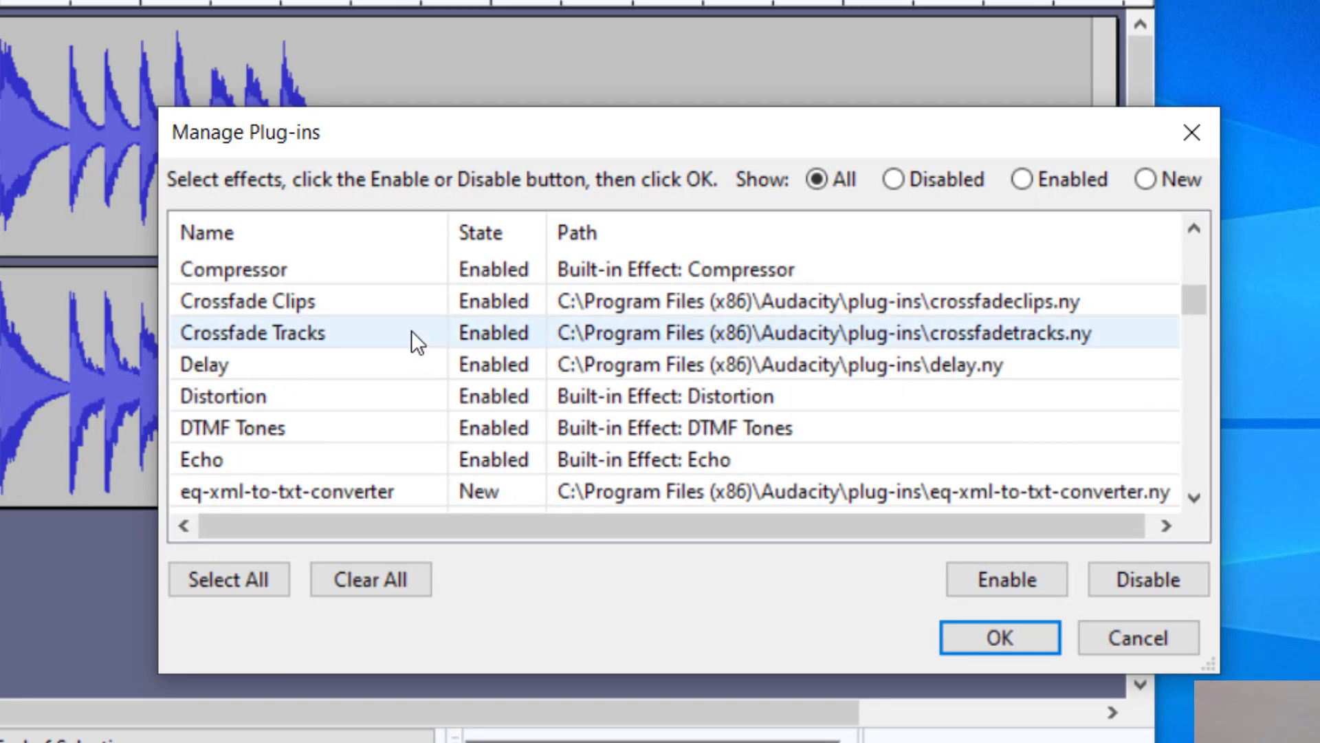
{"action": "scroll", "coordinate": [413, 339], "scroll_direction": "down", "scroll_amount": 1}
{"action": "scroll", "coordinate": [344, 375], "scroll_direction": "down", "scroll_amount": 2}
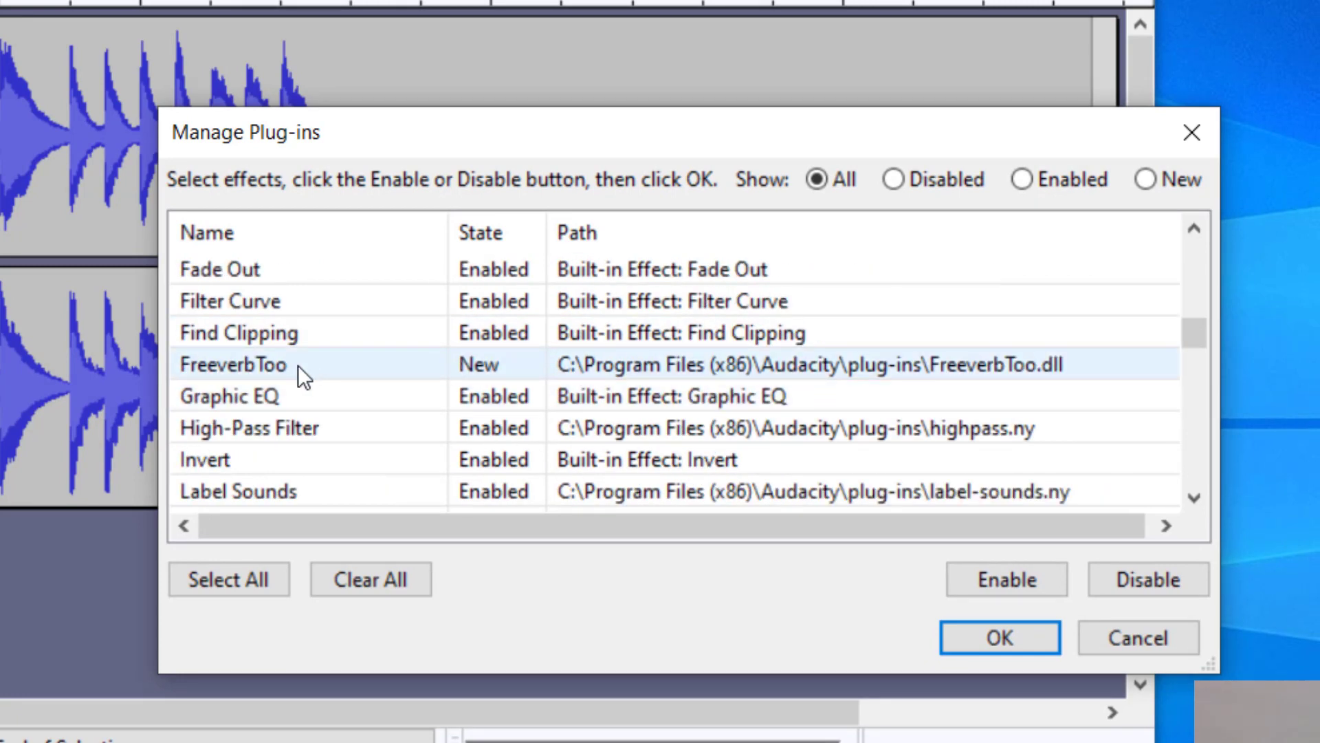
{"action": "left_click", "coordinate": [298, 366]}
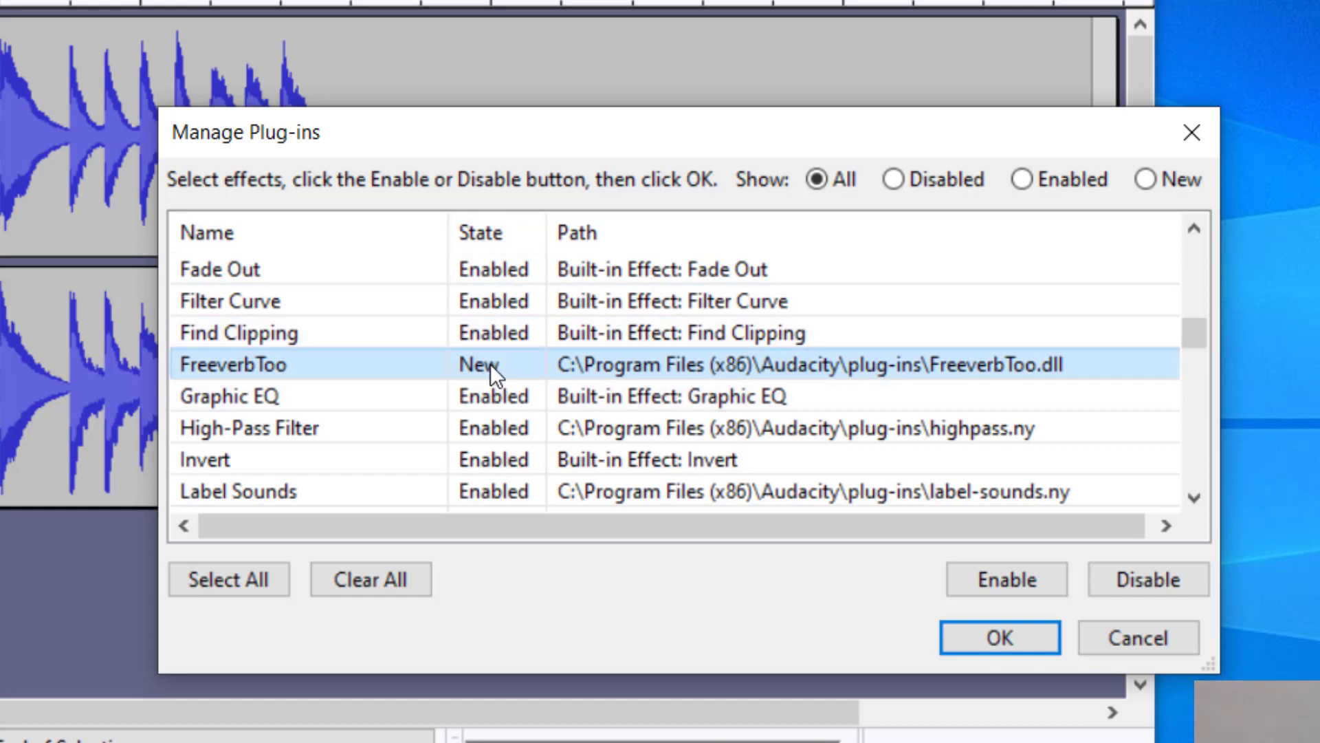
{"action": "left_click", "coordinate": [992, 583]}
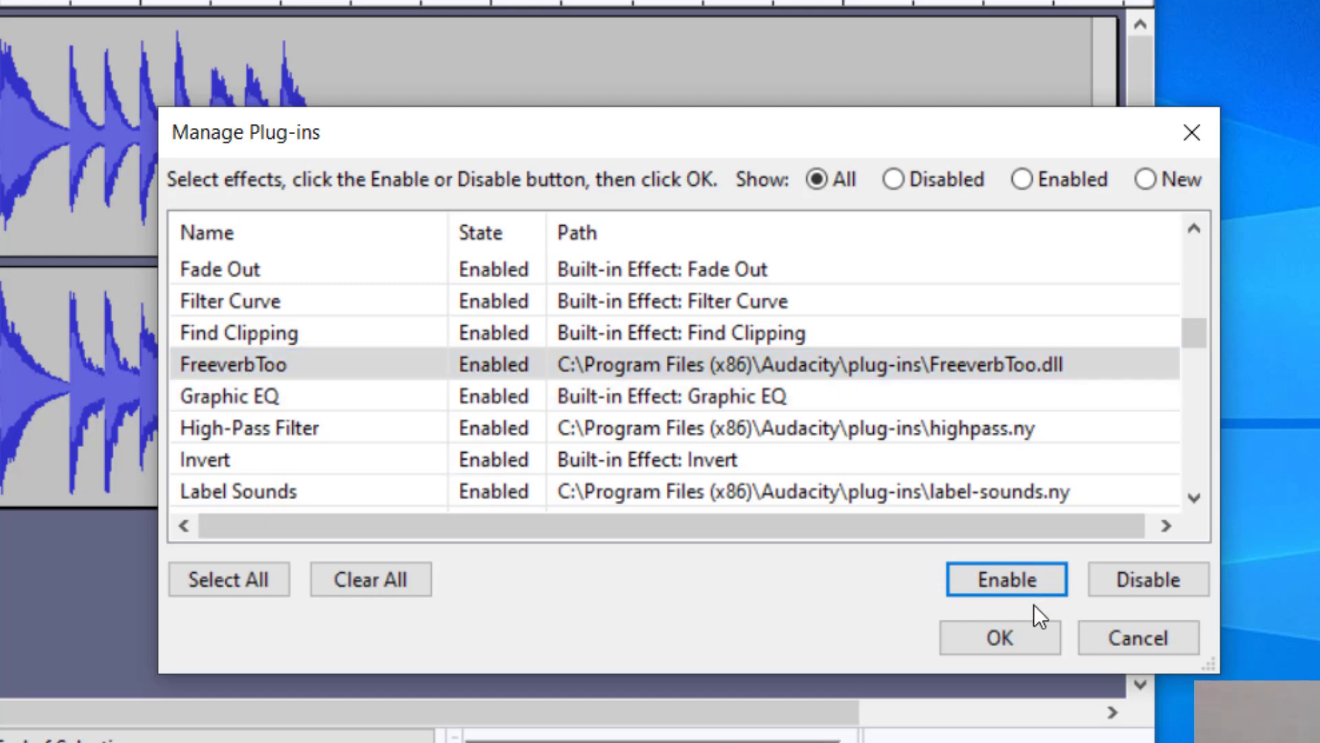
{"action": "left_click", "coordinate": [1021, 638]}
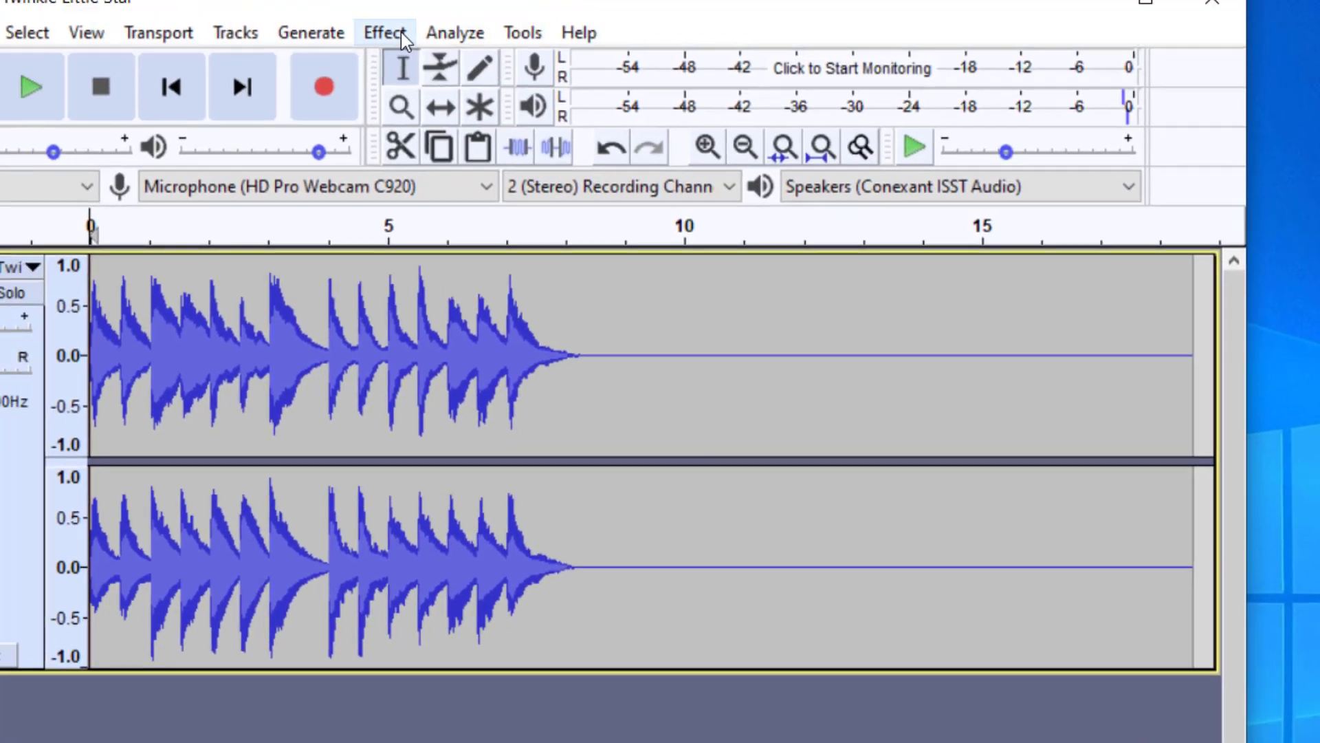
{"action": "left_click", "coordinate": [401, 33]}
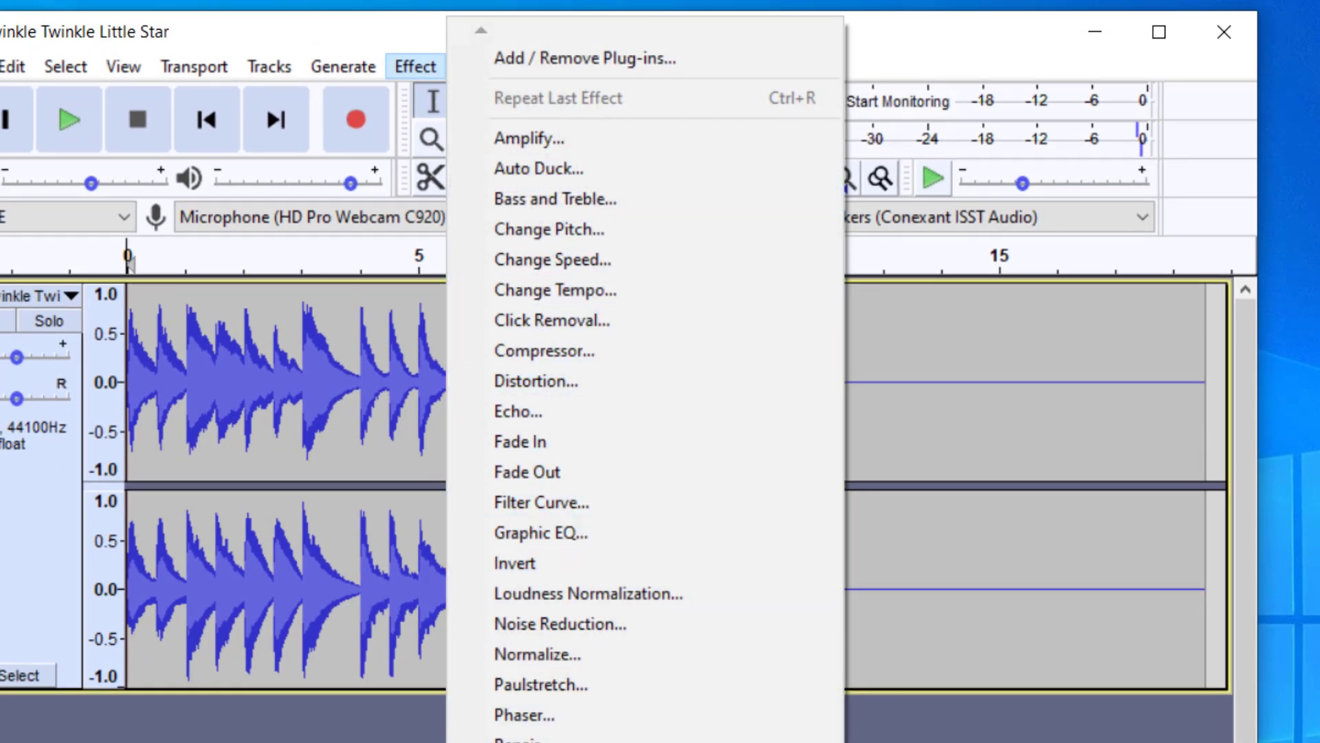
{"action": "scroll", "coordinate": [645, 378], "scroll_direction": "down", "scroll_amount": 3}
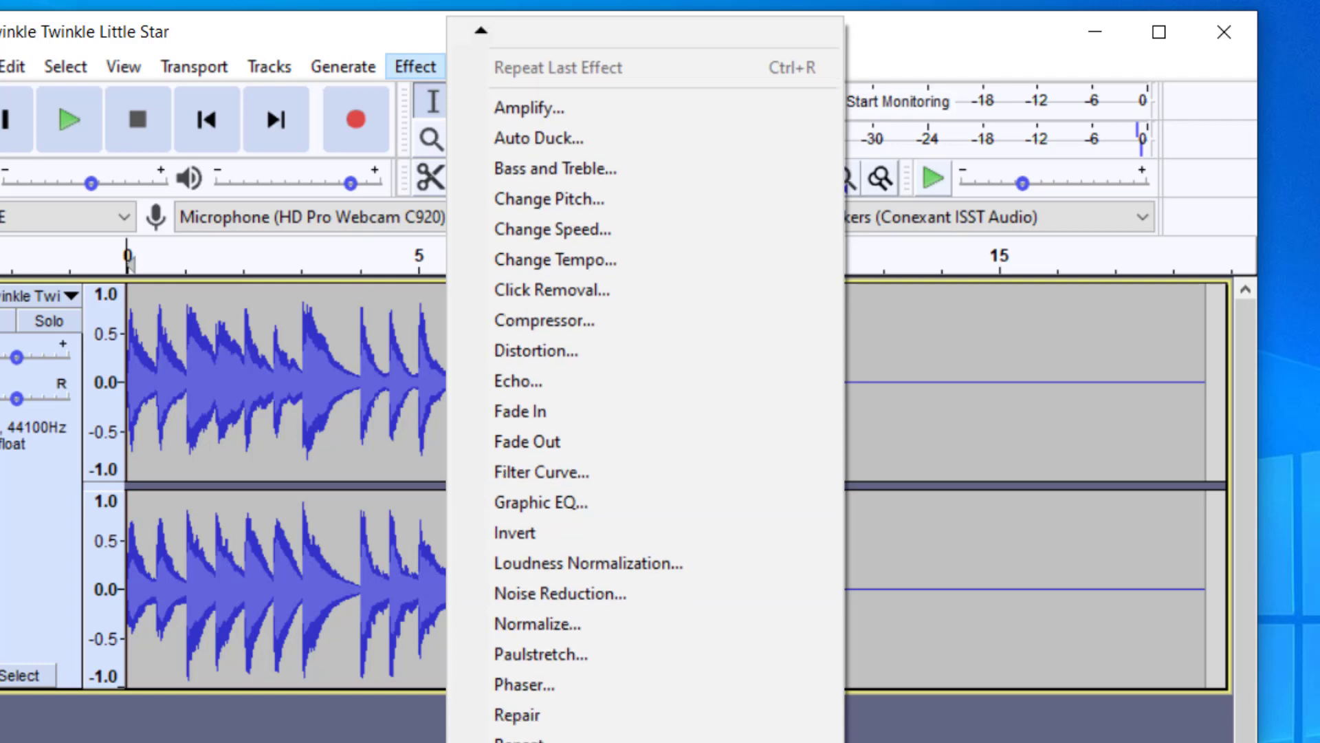
{"action": "scroll", "coordinate": [645, 379], "scroll_direction": "down", "scroll_amount": 4}
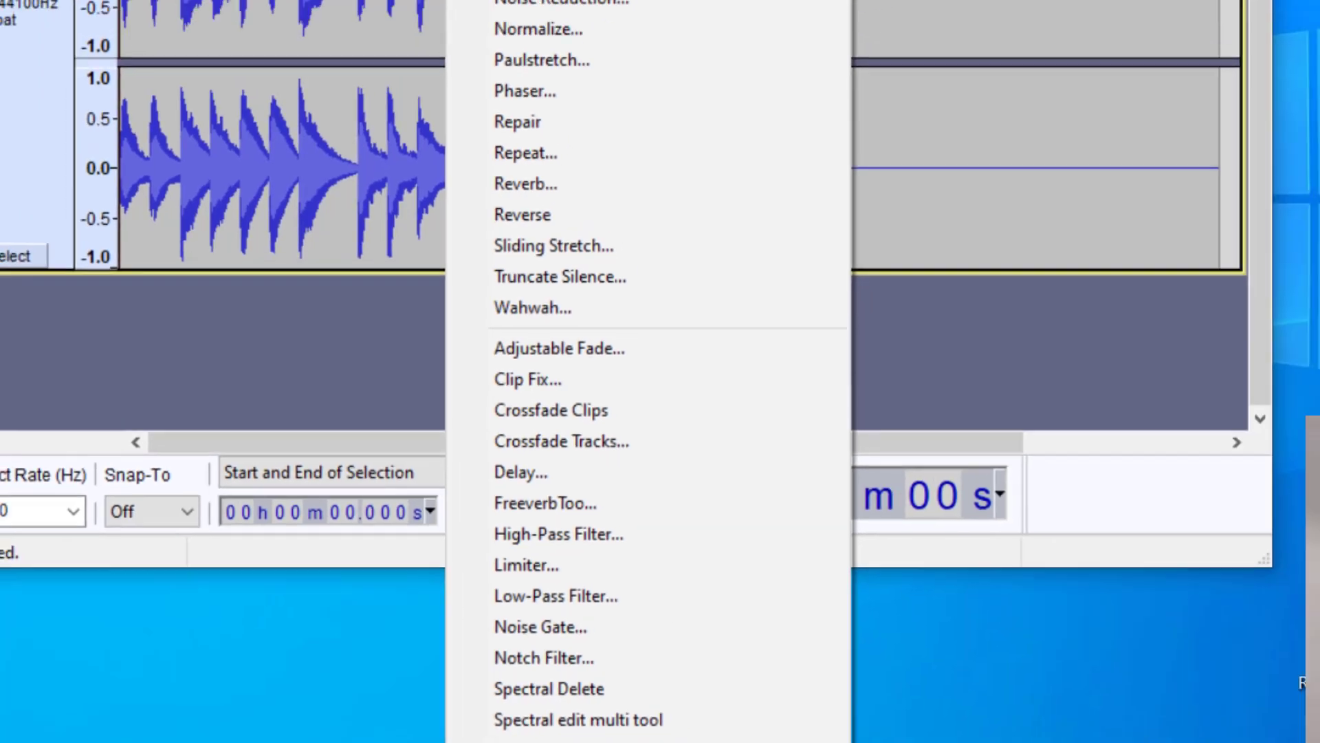
{"action": "left_click", "coordinate": [748, 15]}
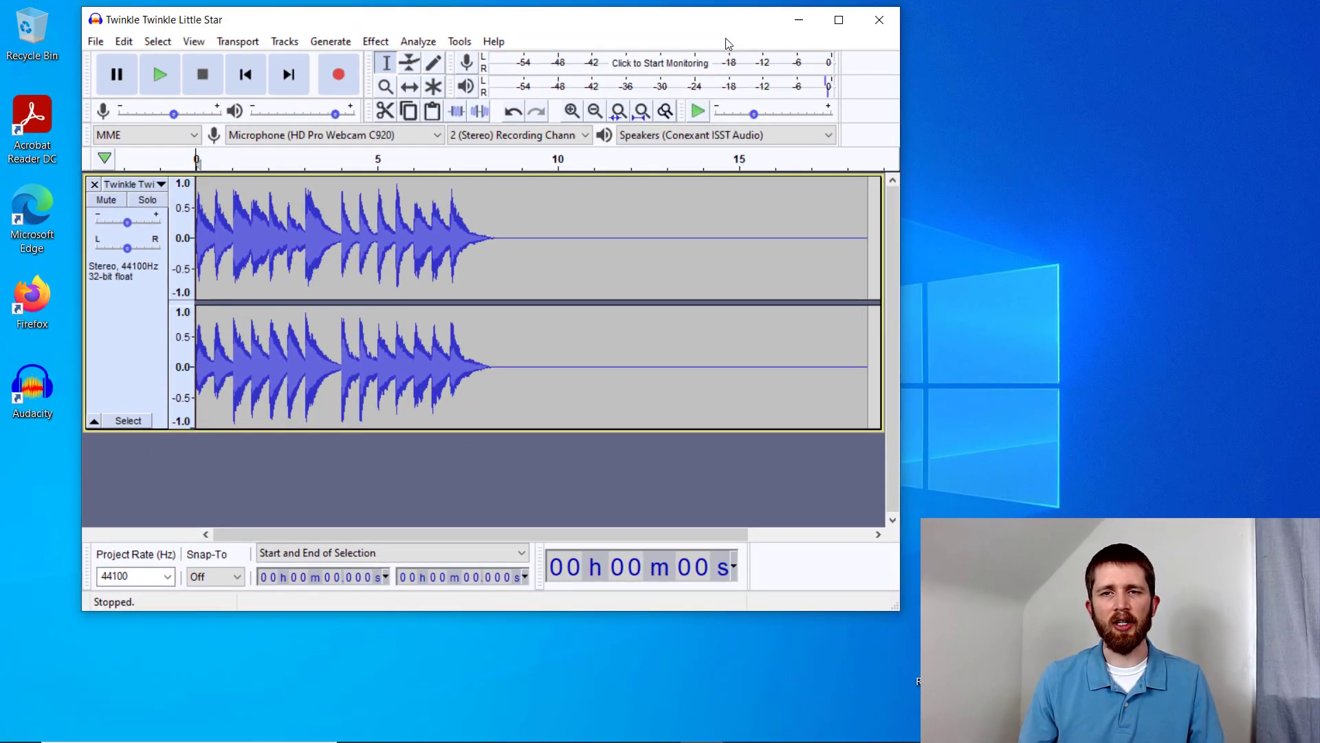